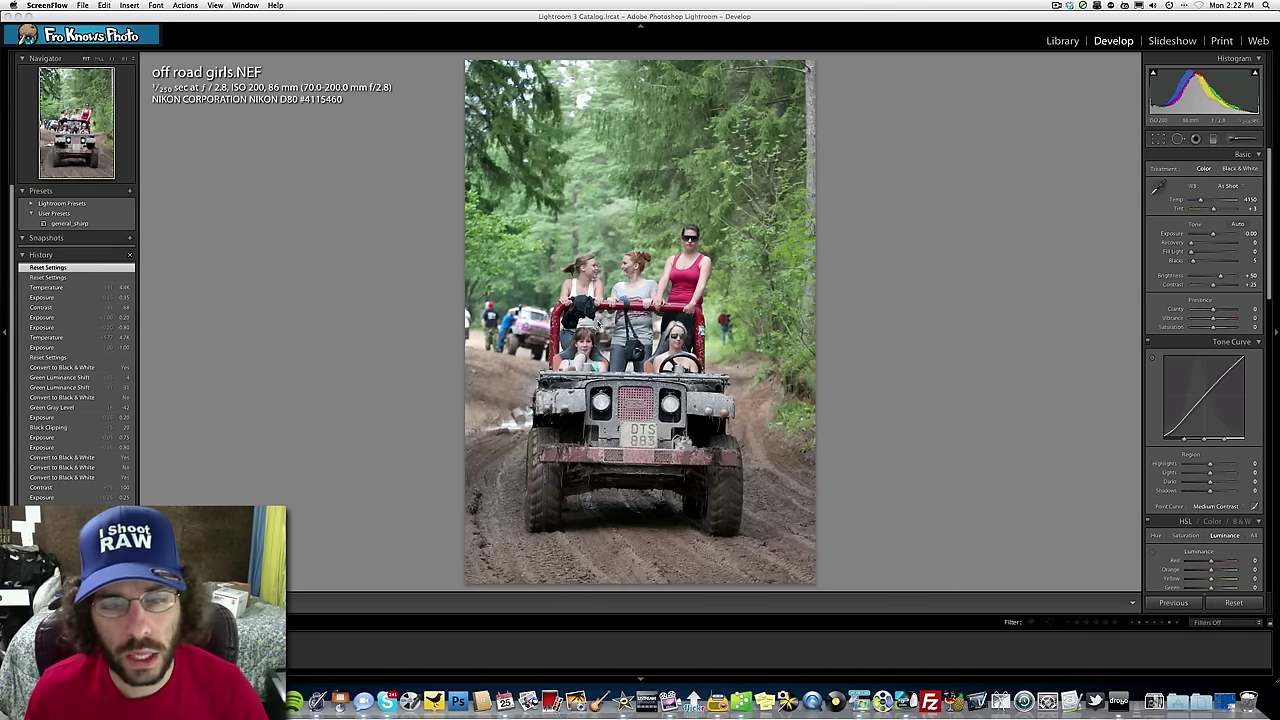
Zoom in on the women riding on the jeep to inspect the detail, and return to the full photo
left_click(640, 344)
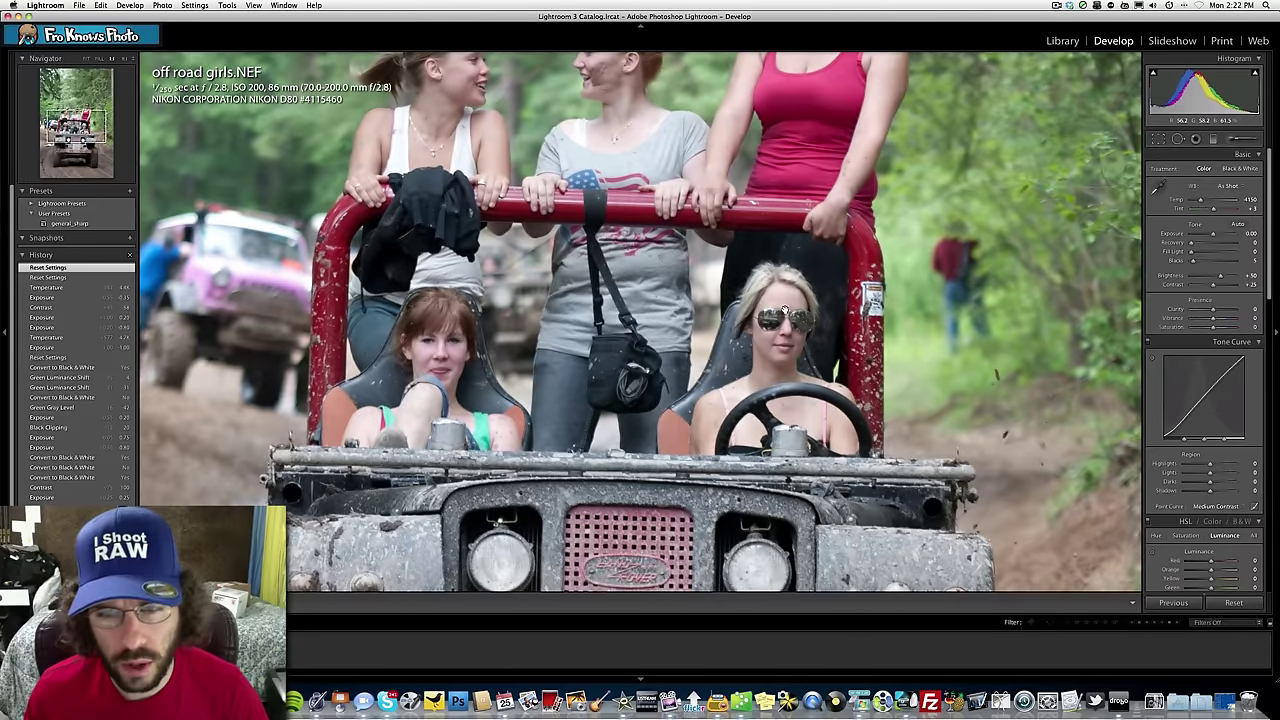
scroll(566, 300, "up", 5)
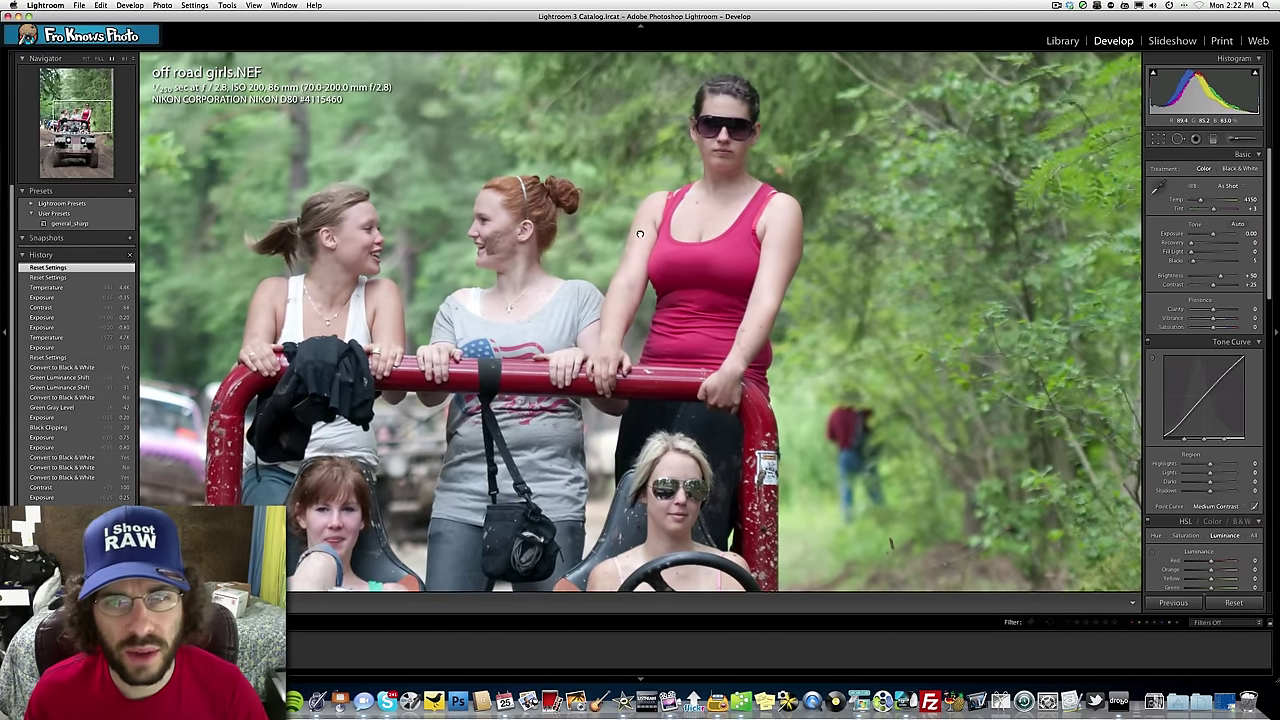
scroll(614, 263, "up", 4)
left_click(451, 298)
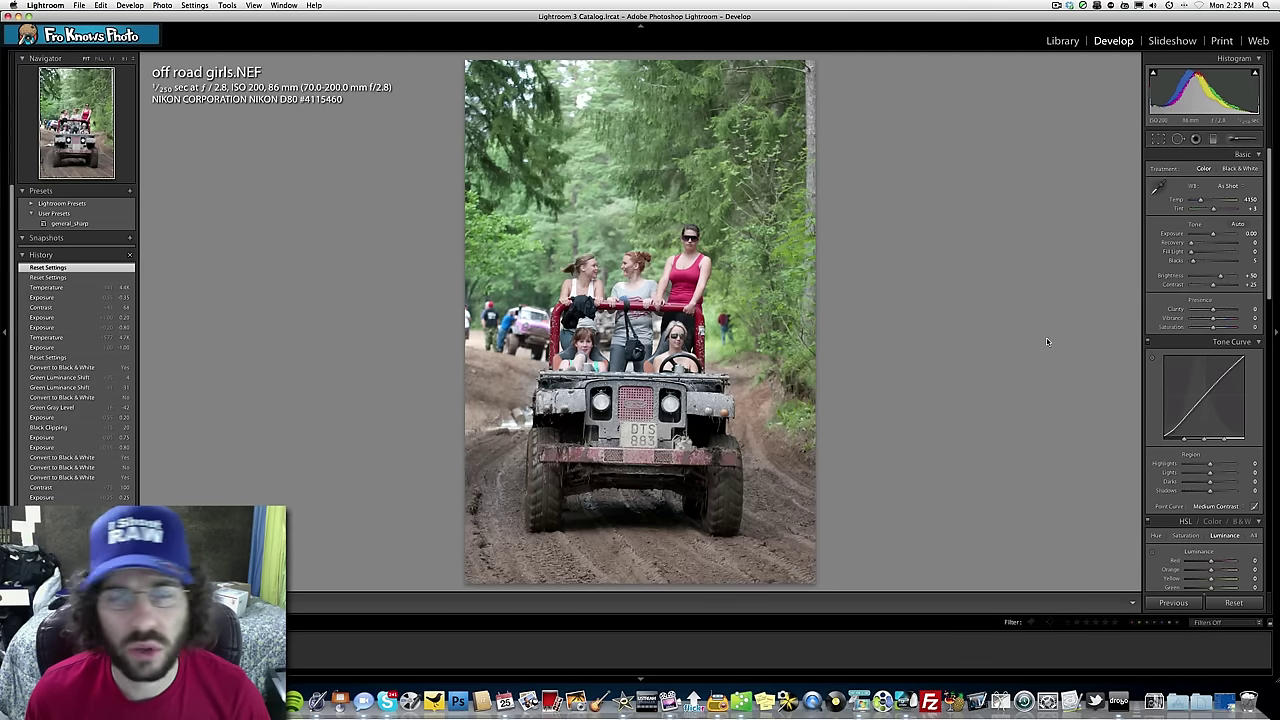
Set Saturation and Vibrance to -100 and convert the photo's treatment to Black & White
left_click_drag(1213, 327, 1146, 320)
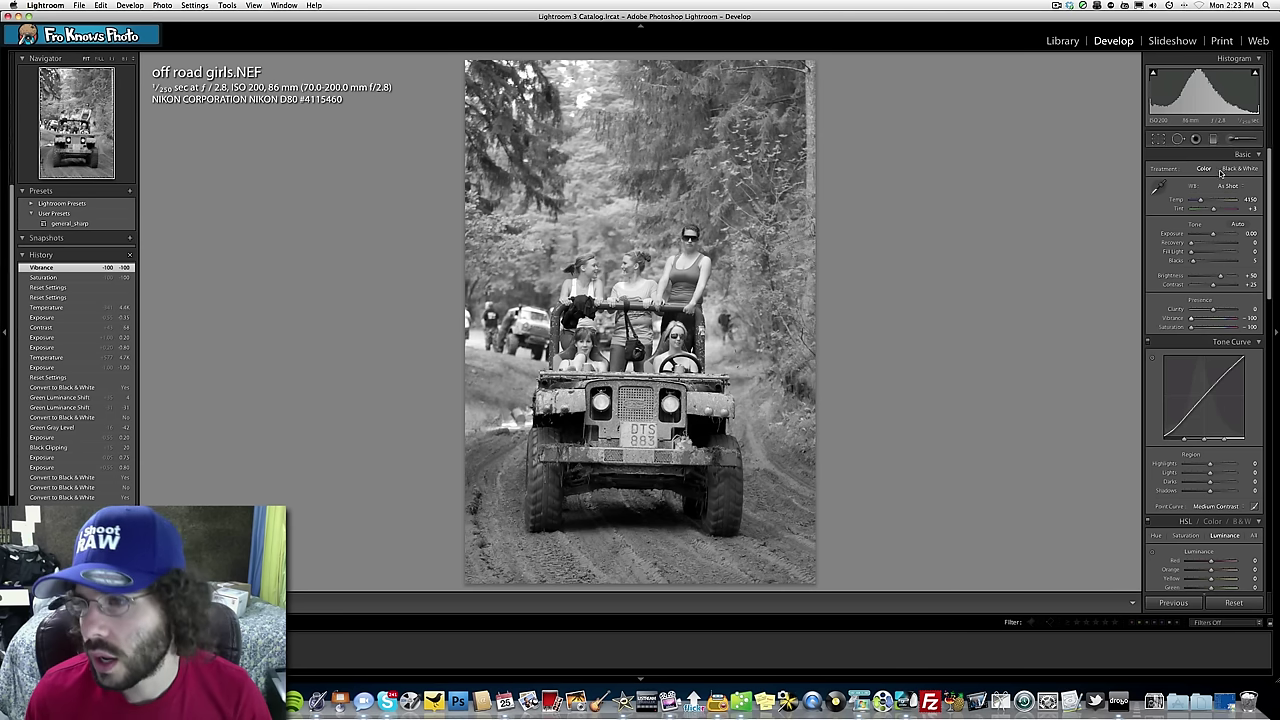
left_click(1228, 170)
left_click(1206, 168)
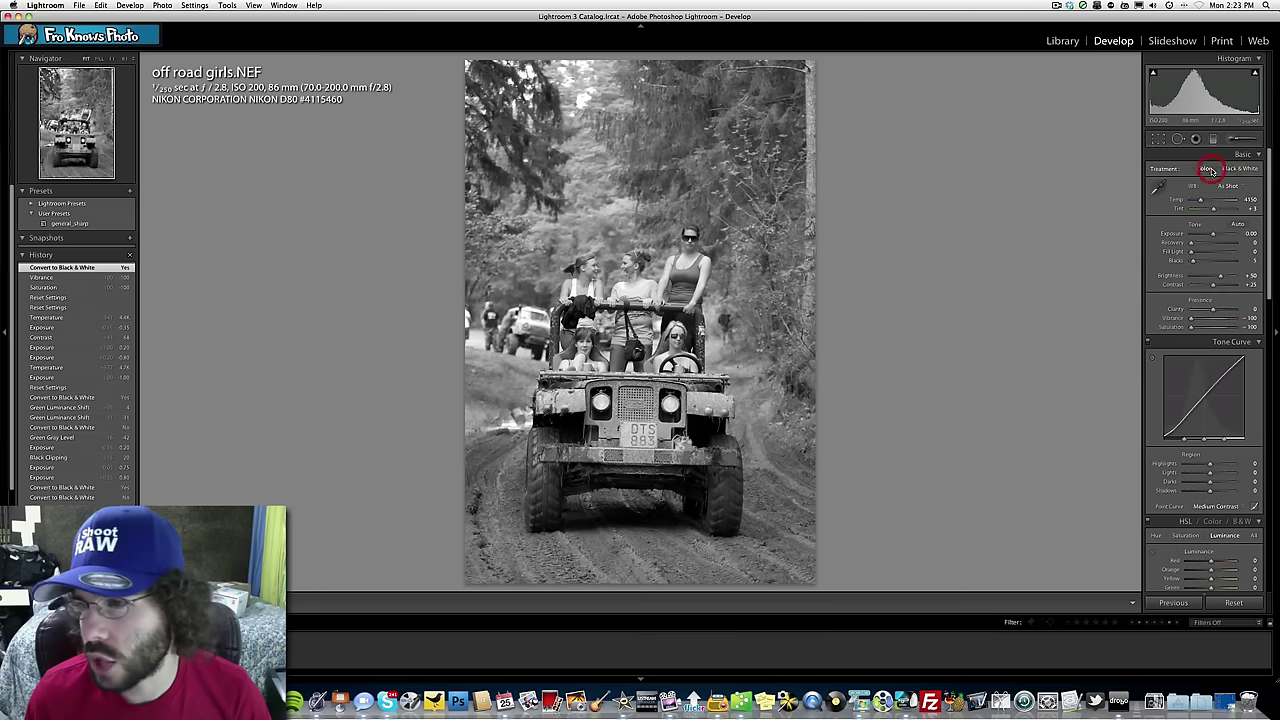
left_click(1240, 169)
Increase the black-and-white photo's Contrast to +81
scroll(1230, 338, "down", 5)
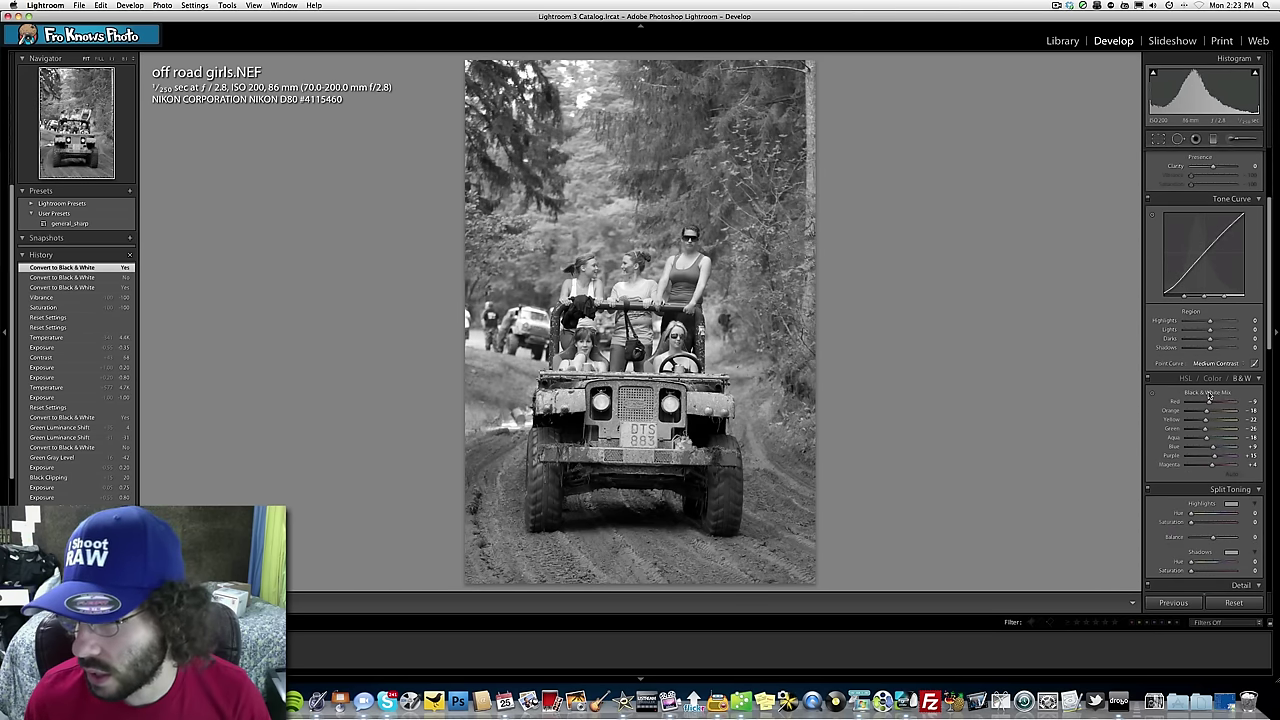
scroll(1209, 395, "up", 3)
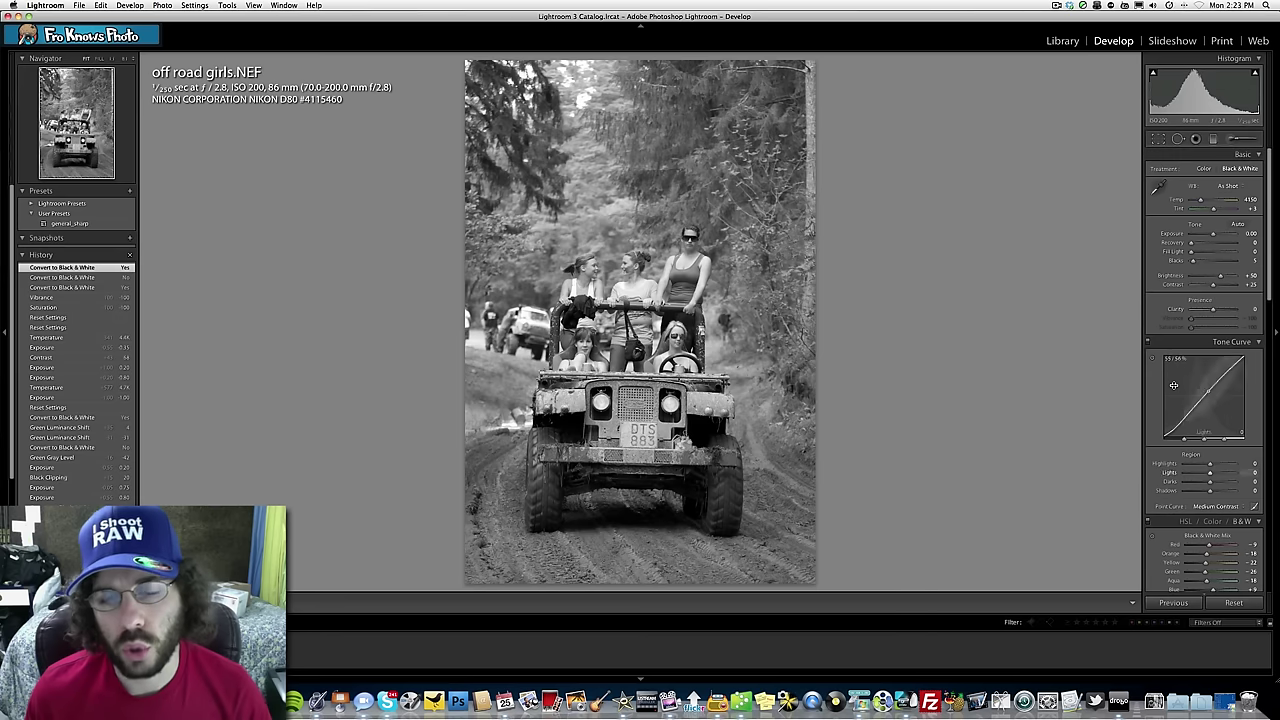
left_click(1228, 286)
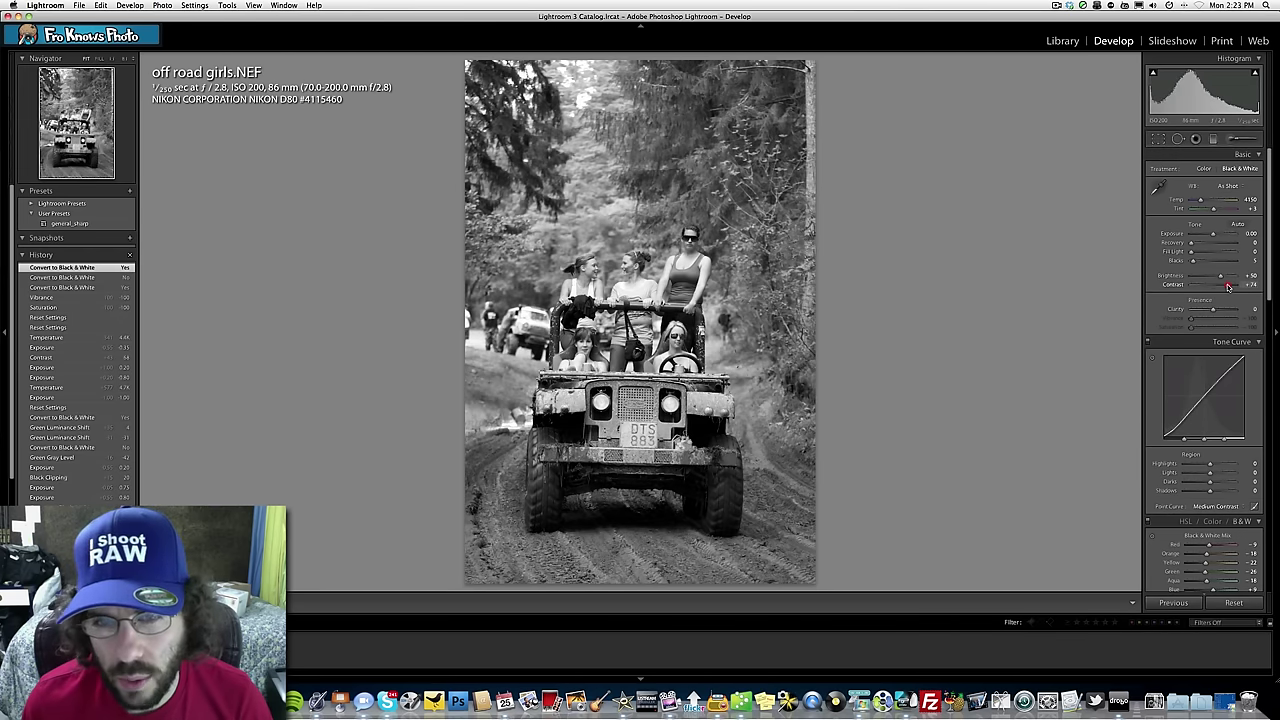
left_click_drag(1228, 286, 1229, 287)
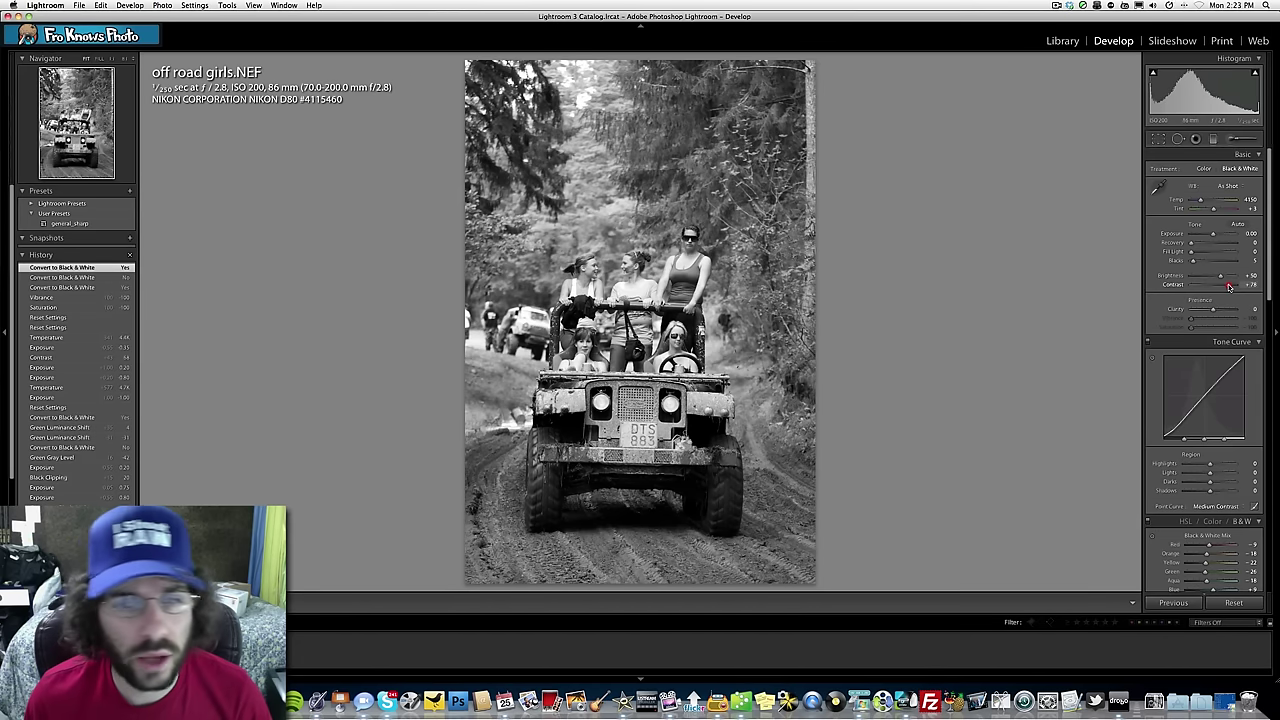
left_click_drag(1229, 287, 1229, 285)
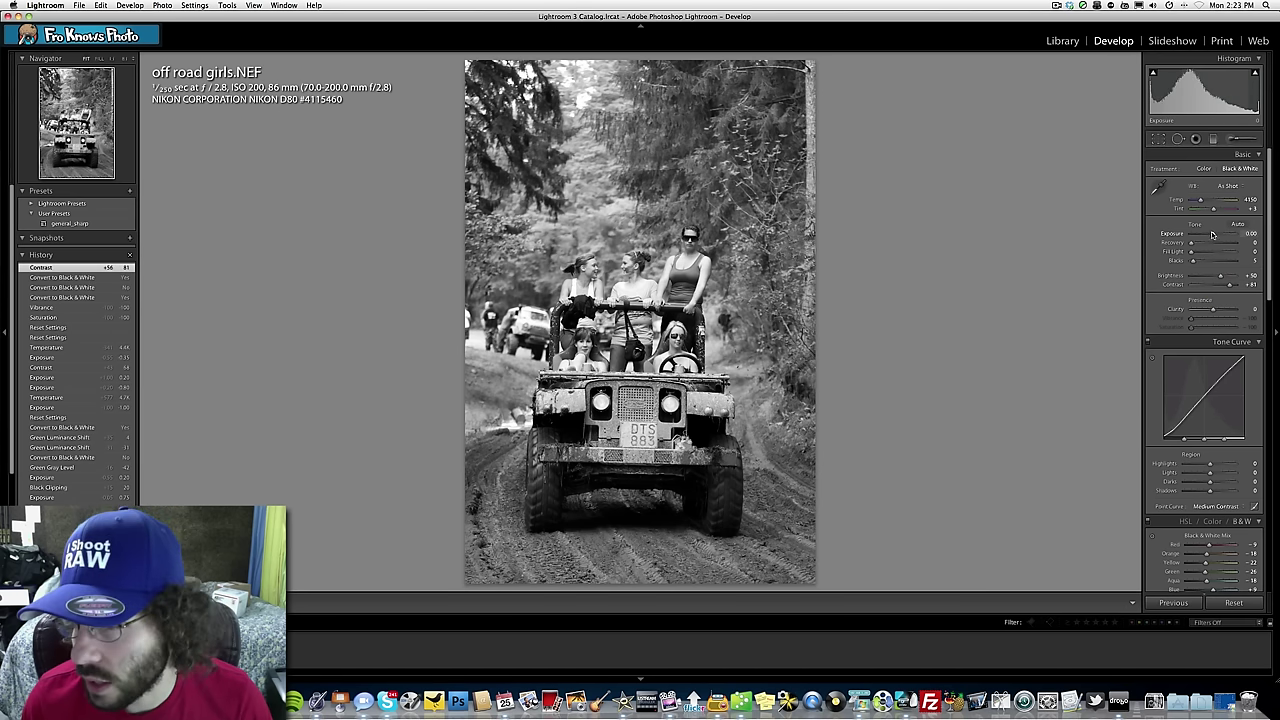
Deepen Blacks to 7 and adjust Exposure to -0.10
left_click_drag(1214, 234, 1214, 234)
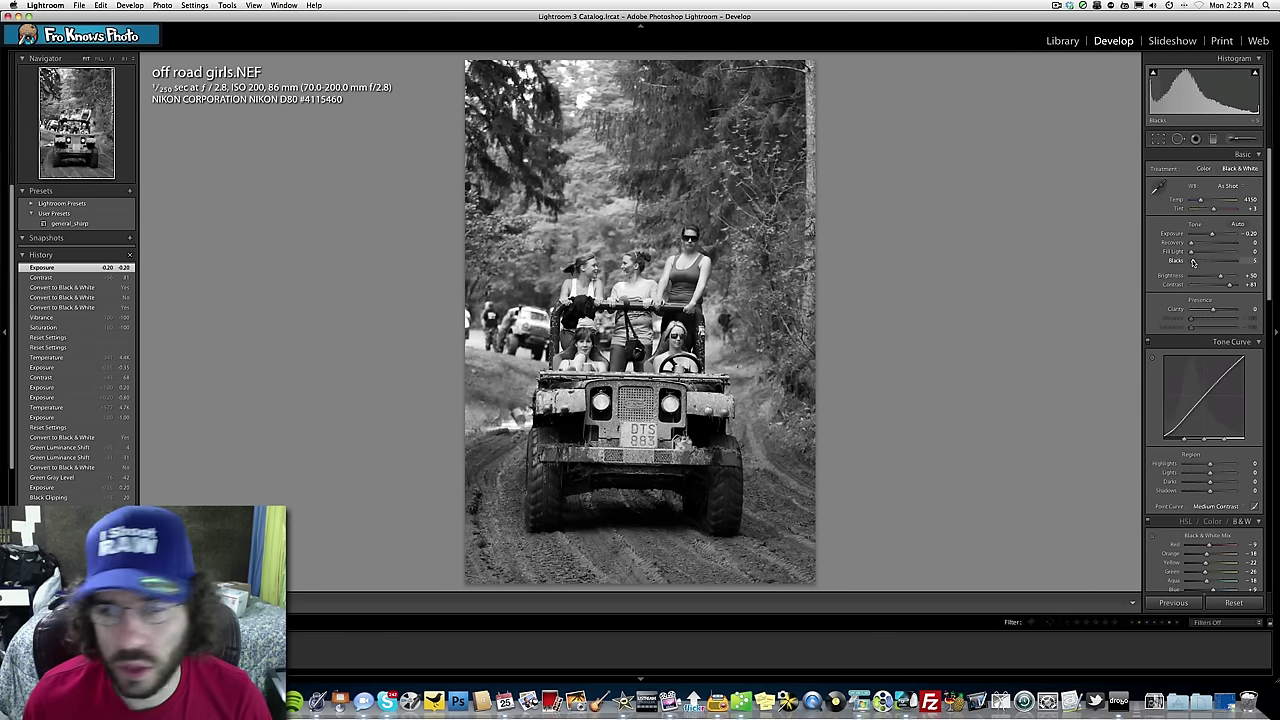
left_click_drag(1193, 262, 1194, 262)
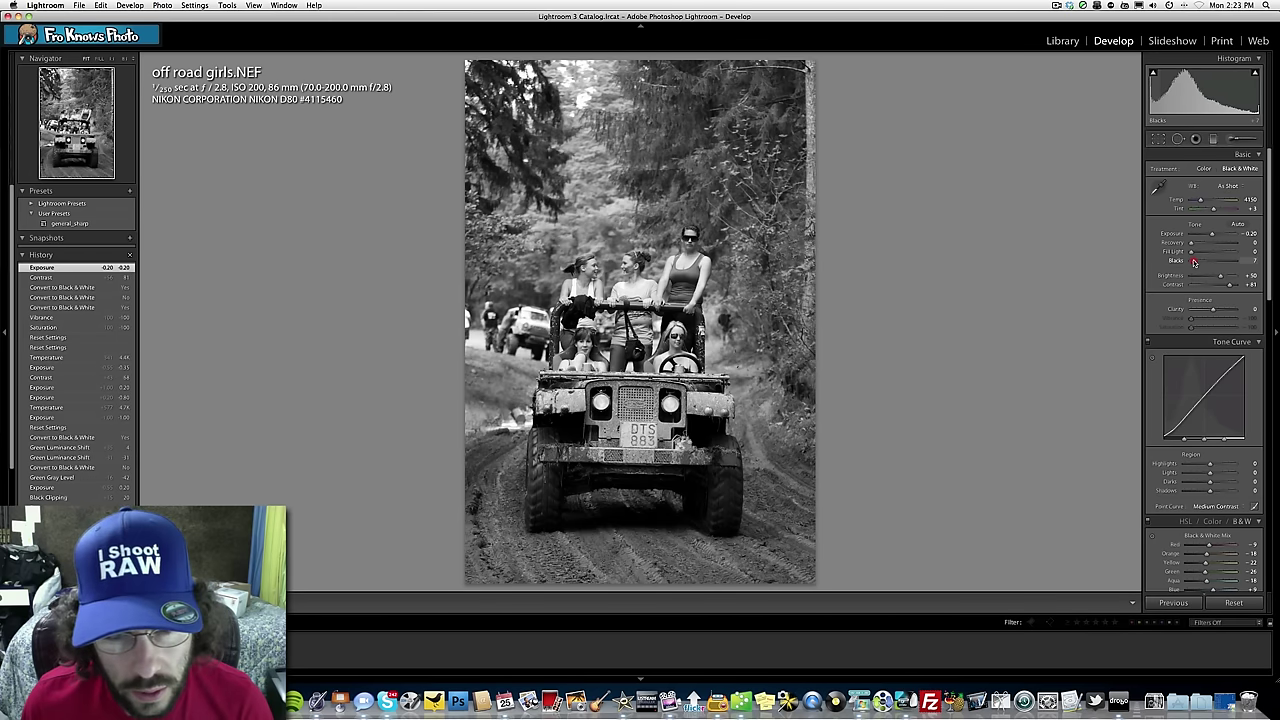
left_click(1193, 262)
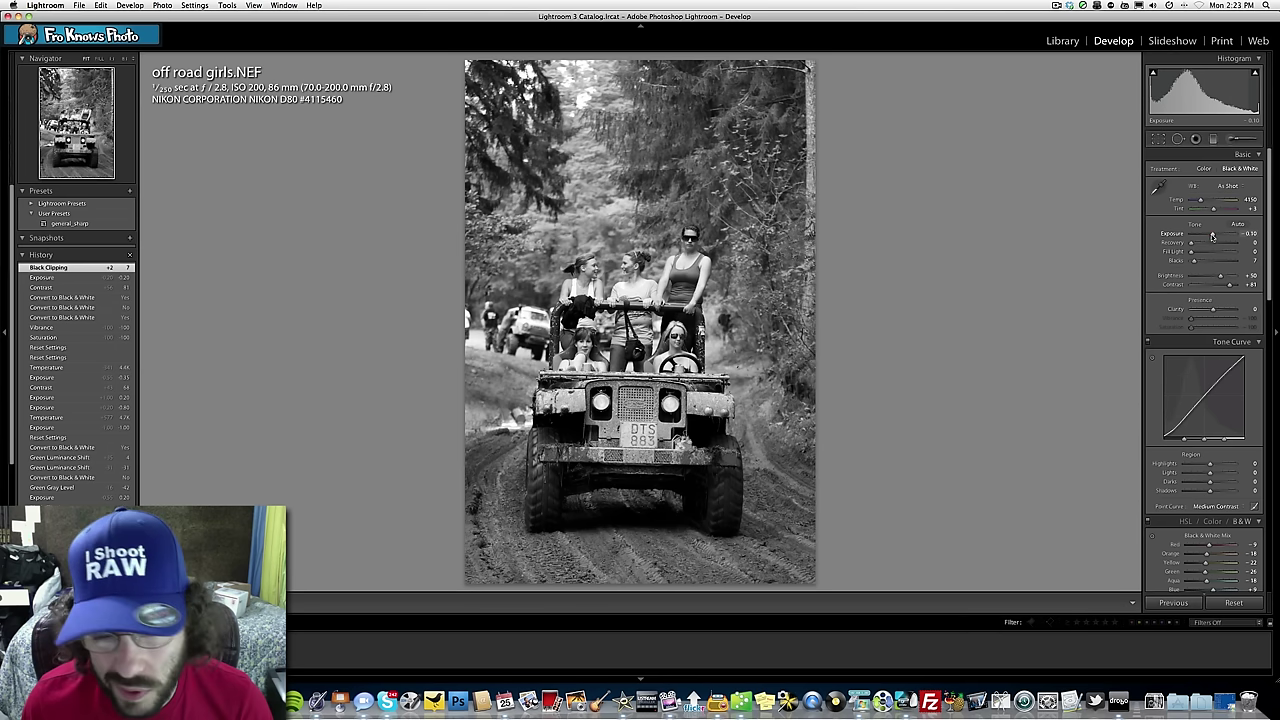
left_click_drag(1212, 236, 1214, 236)
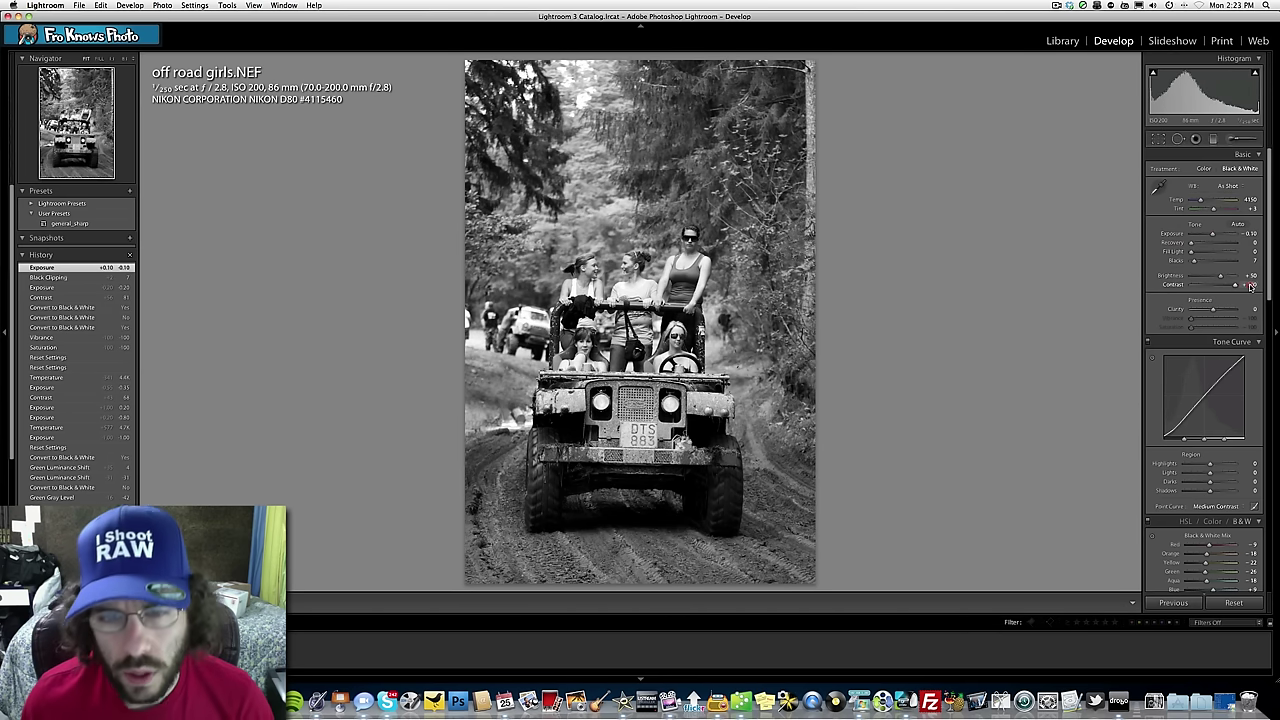
Raise Contrast to +100 and try out Fill Light, returning it to 0
left_click_drag(1251, 287, 1253, 286)
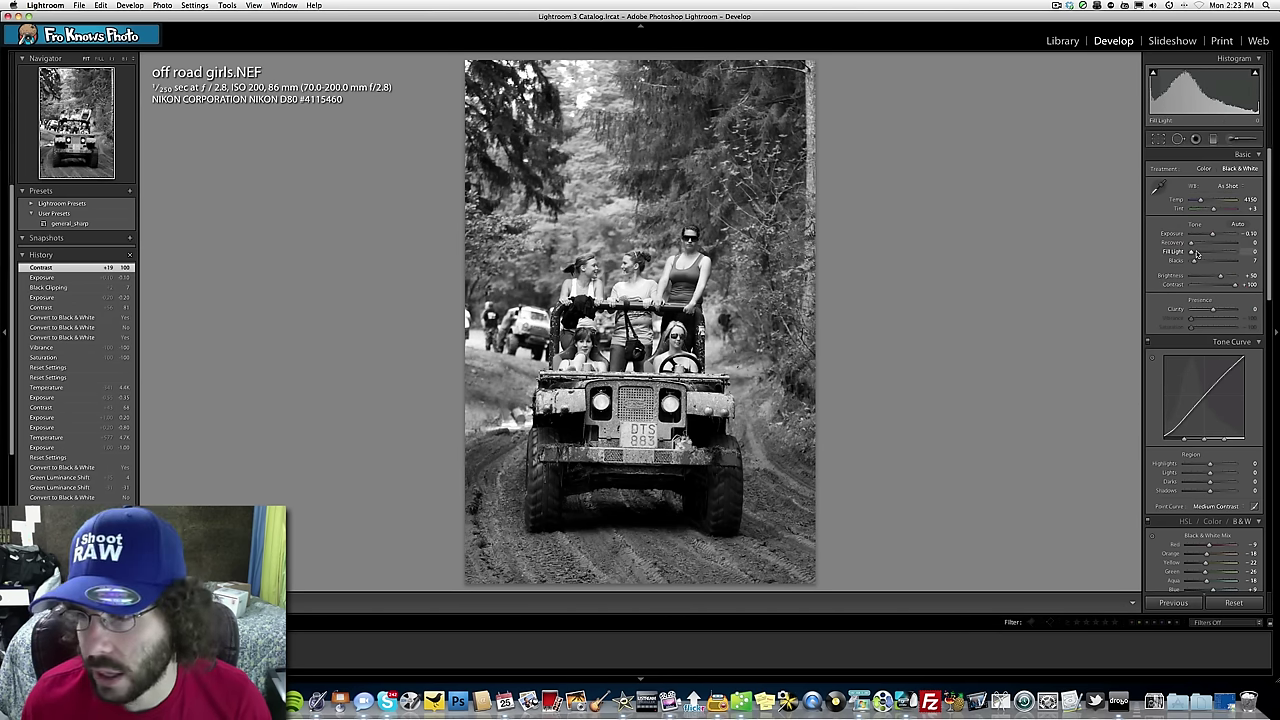
left_click_drag(1196, 253, 1146, 251)
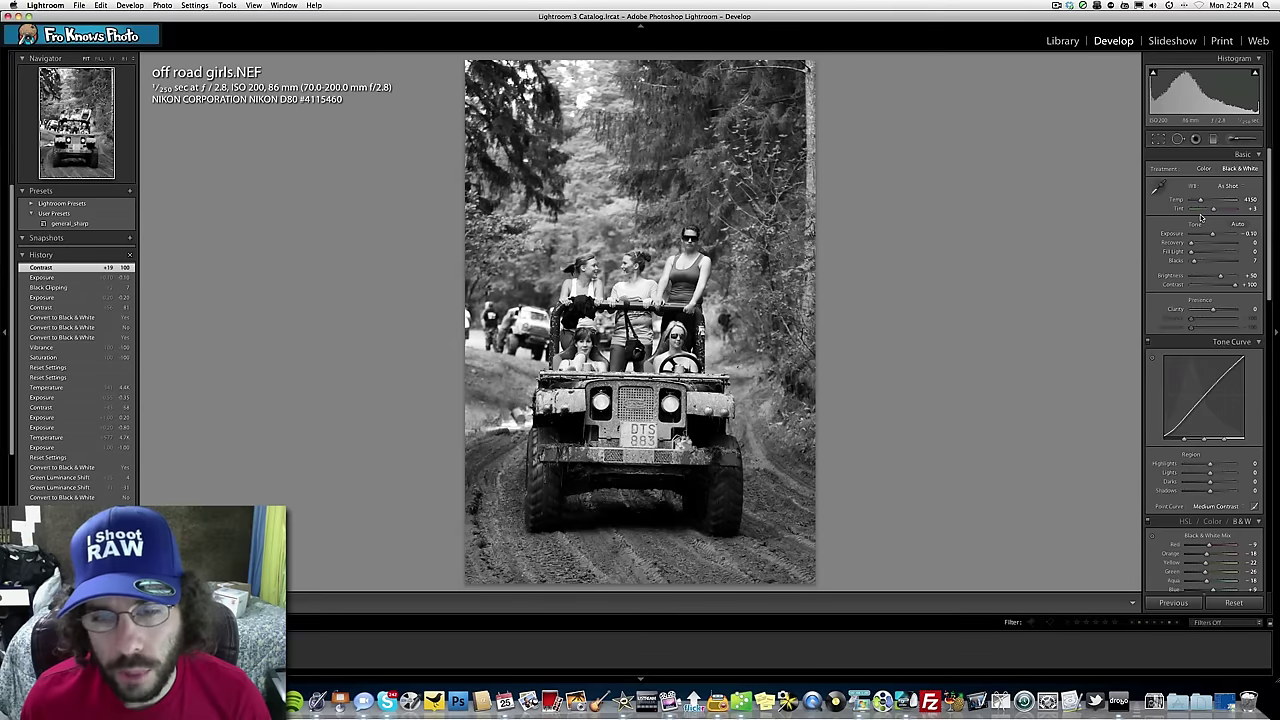
Darken the foliage by lowering Green in the Black & White Mix to -67
scroll(1201, 205, "down", 10)
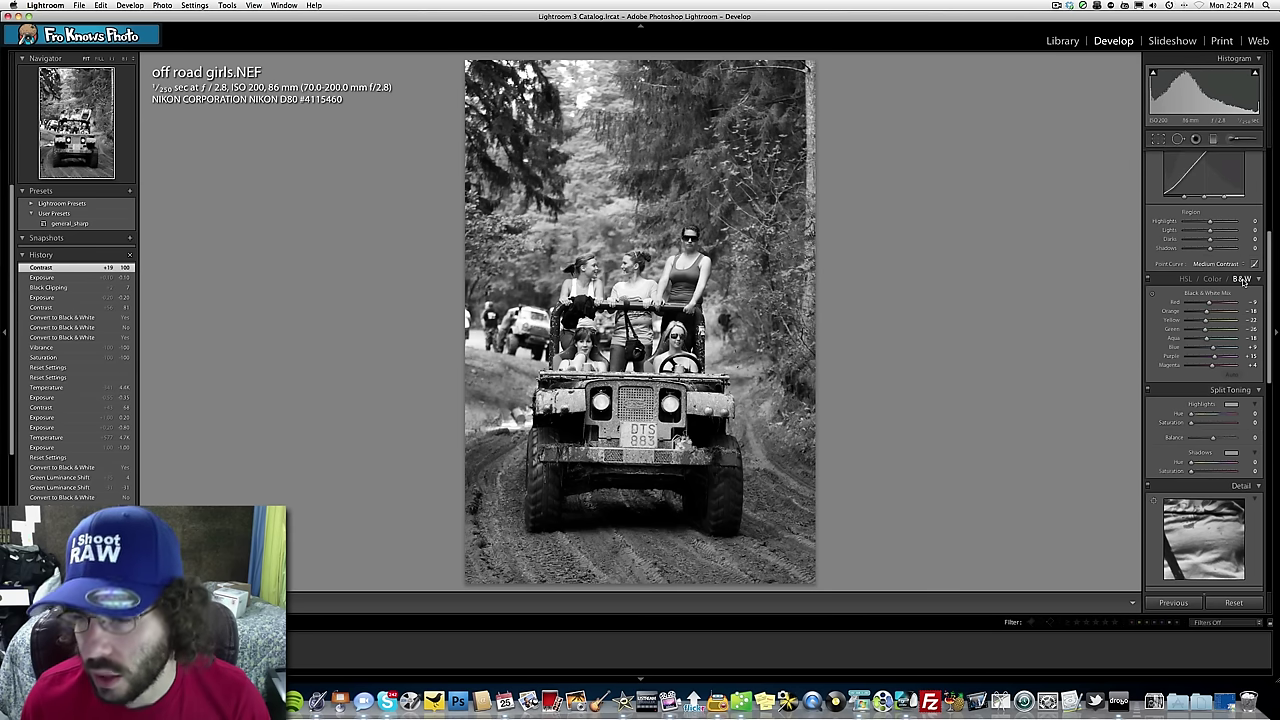
mouse_move(1210, 329)
left_mouse_down()
mouse_move(1236, 331)
mouse_move(1194, 331)
left_mouse_up()
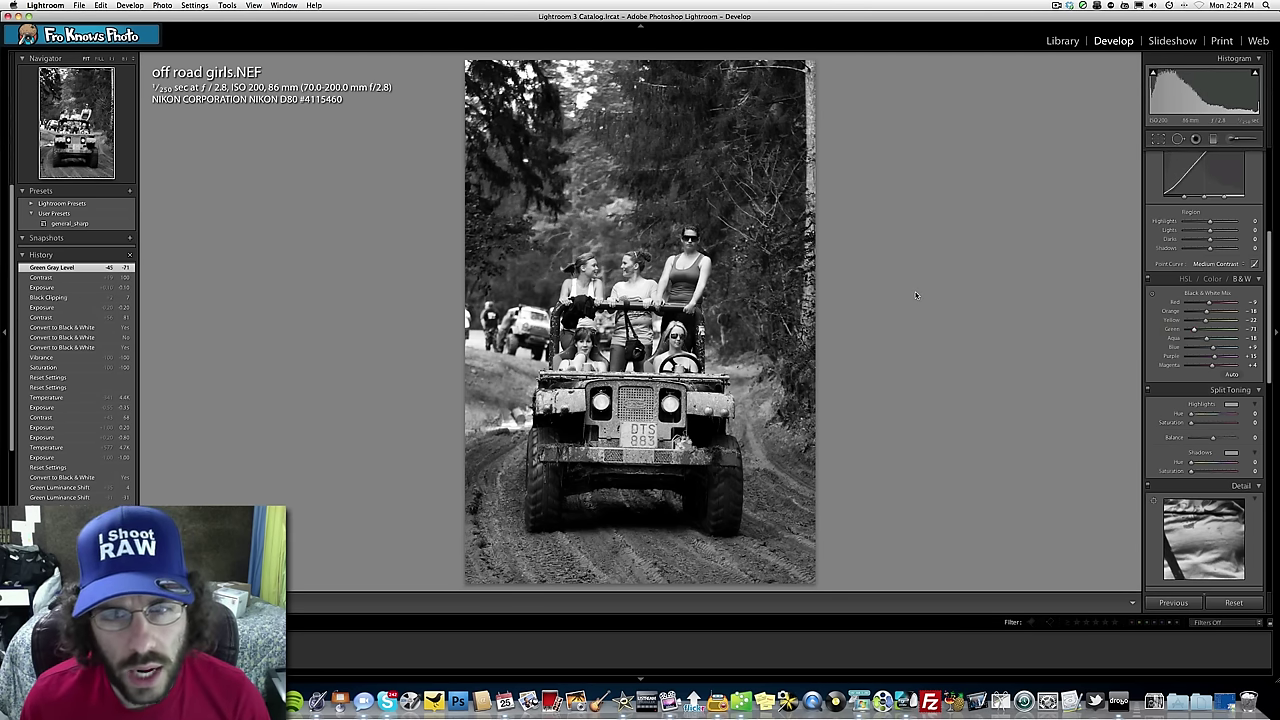
mouse_move(1191, 334)
left_mouse_down()
mouse_move(1211, 332)
mouse_move(1195, 332)
left_mouse_up()
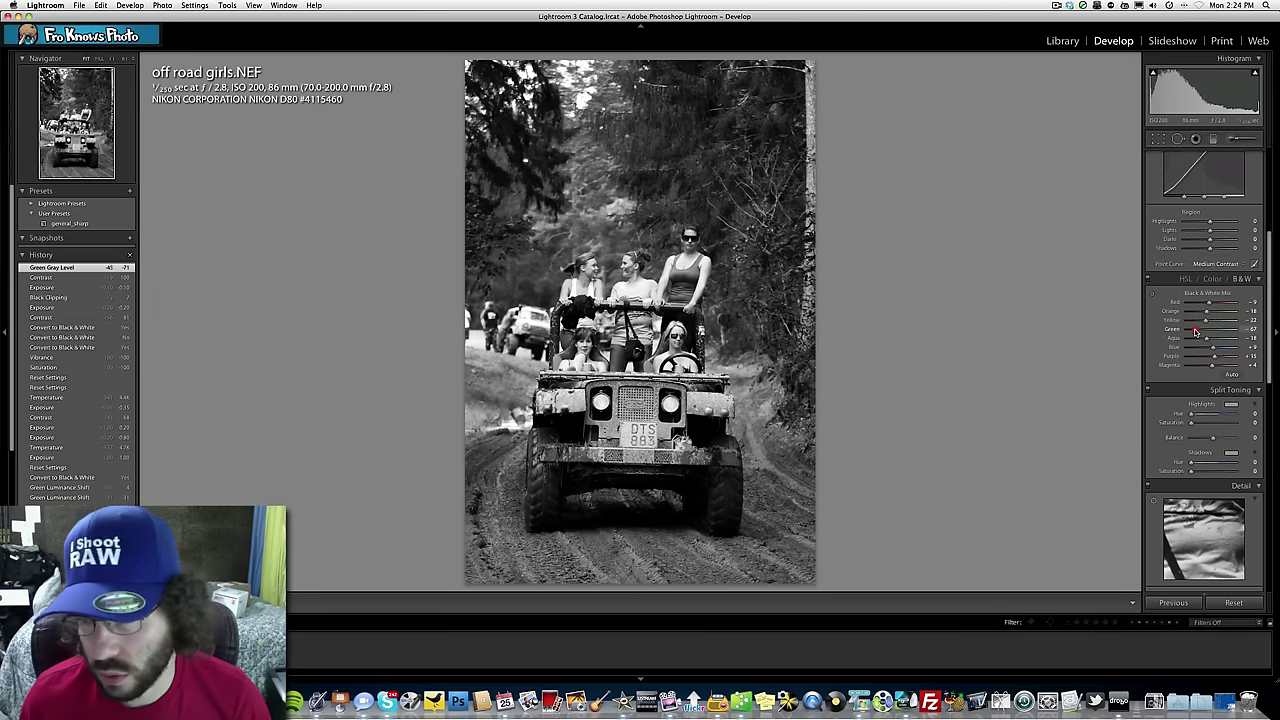
Try a post-crop vignetting amount of -50 on the photo and undo it
scroll(1196, 332, "down", 10)
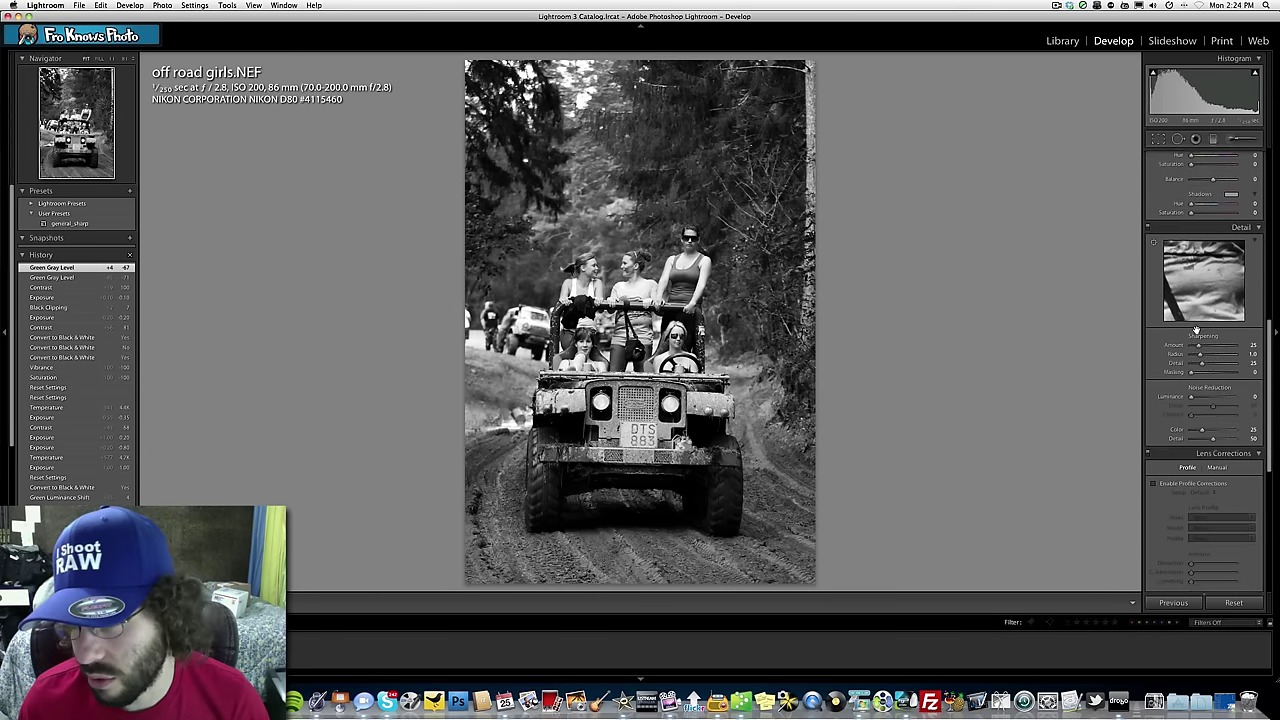
scroll(1196, 332, "down", 3)
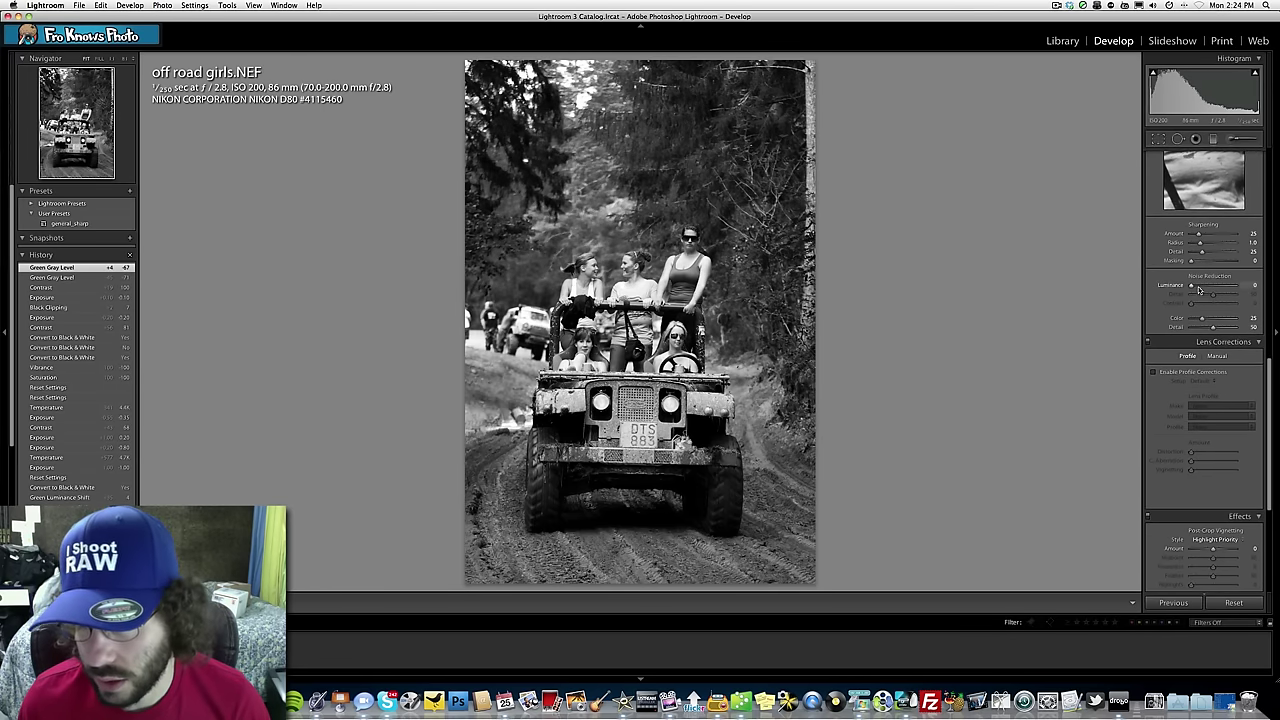
scroll(1202, 293, "down", 10)
left_click(1202, 361)
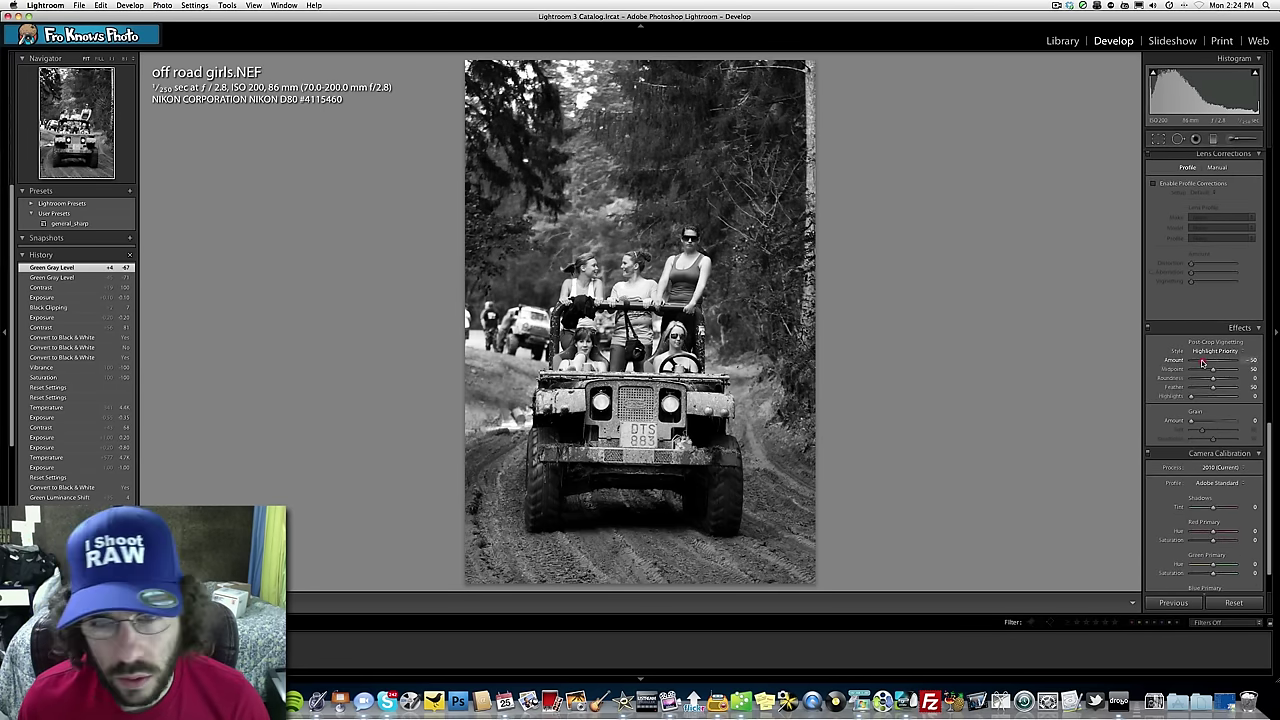
key("super+z")
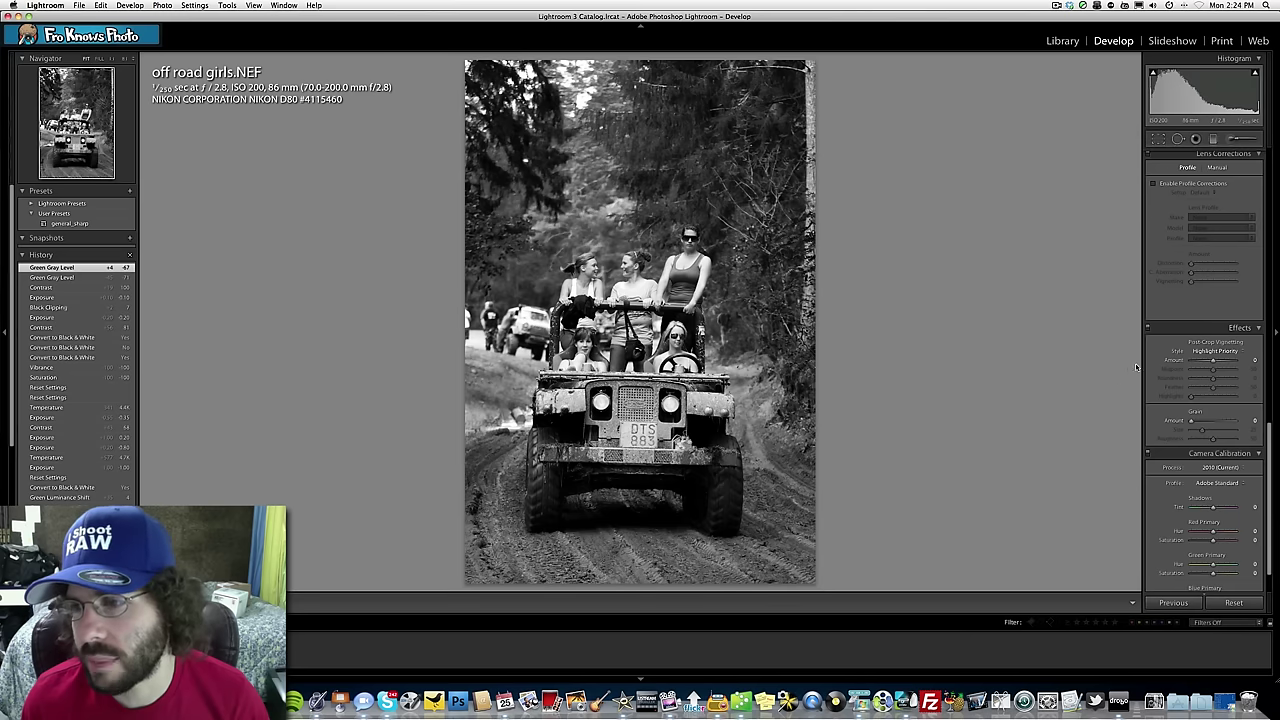
Increase Clarity to +23 and warm the white balance temperature to 5409
scroll(1186, 361, "up", 10)
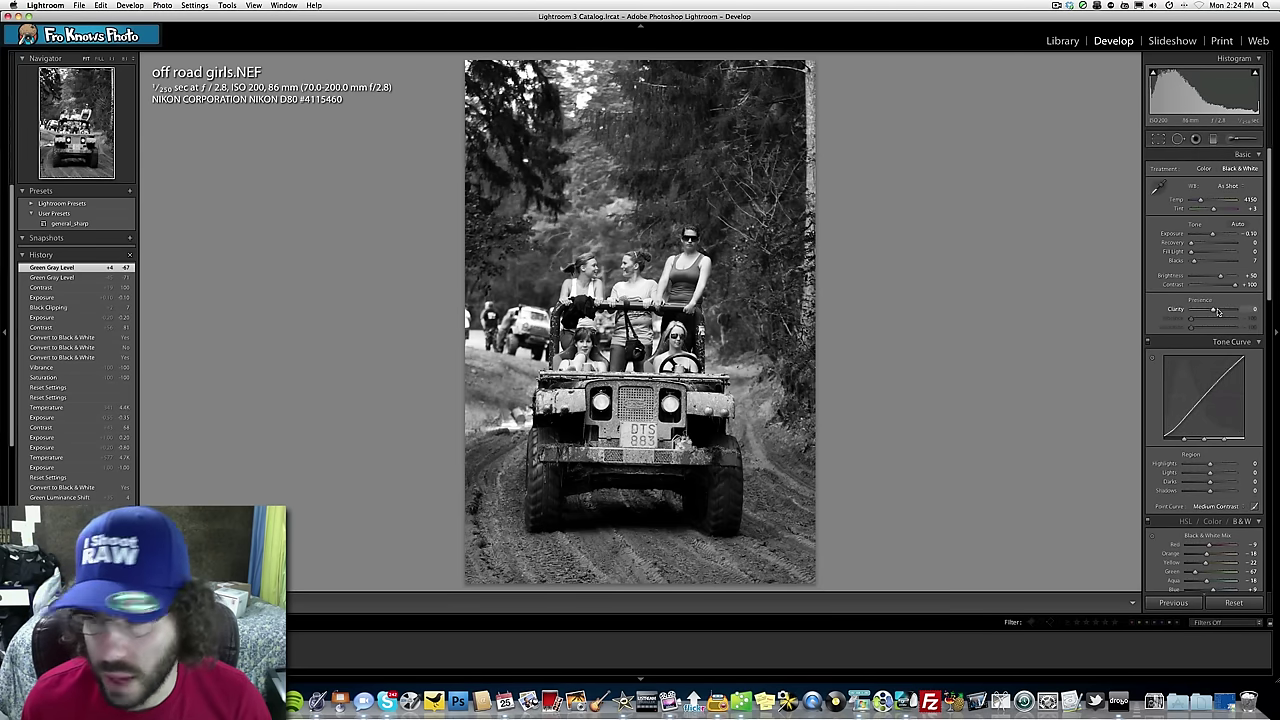
left_click_drag(1218, 312, 1219, 312)
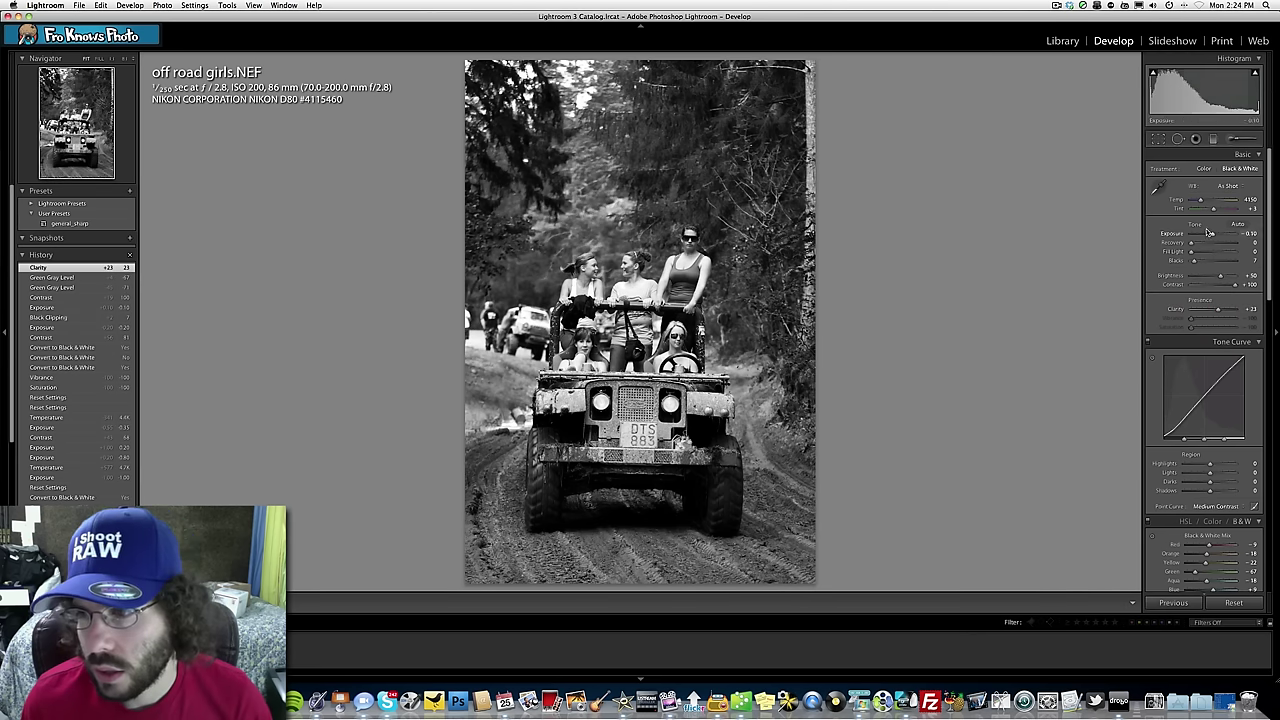
left_click_drag(1203, 204, 1215, 234)
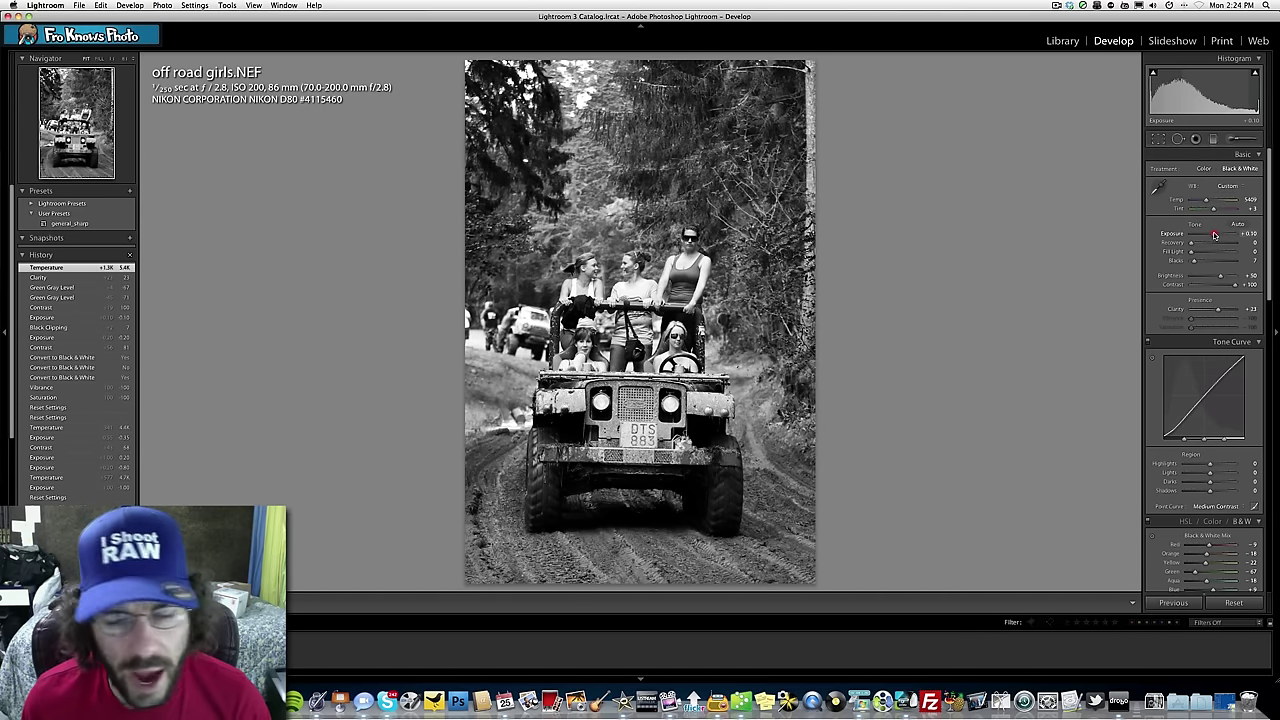
Set Exposure to +0.10 and fine-tune Clarity to +25
left_click_drag(1215, 234, 1215, 234)
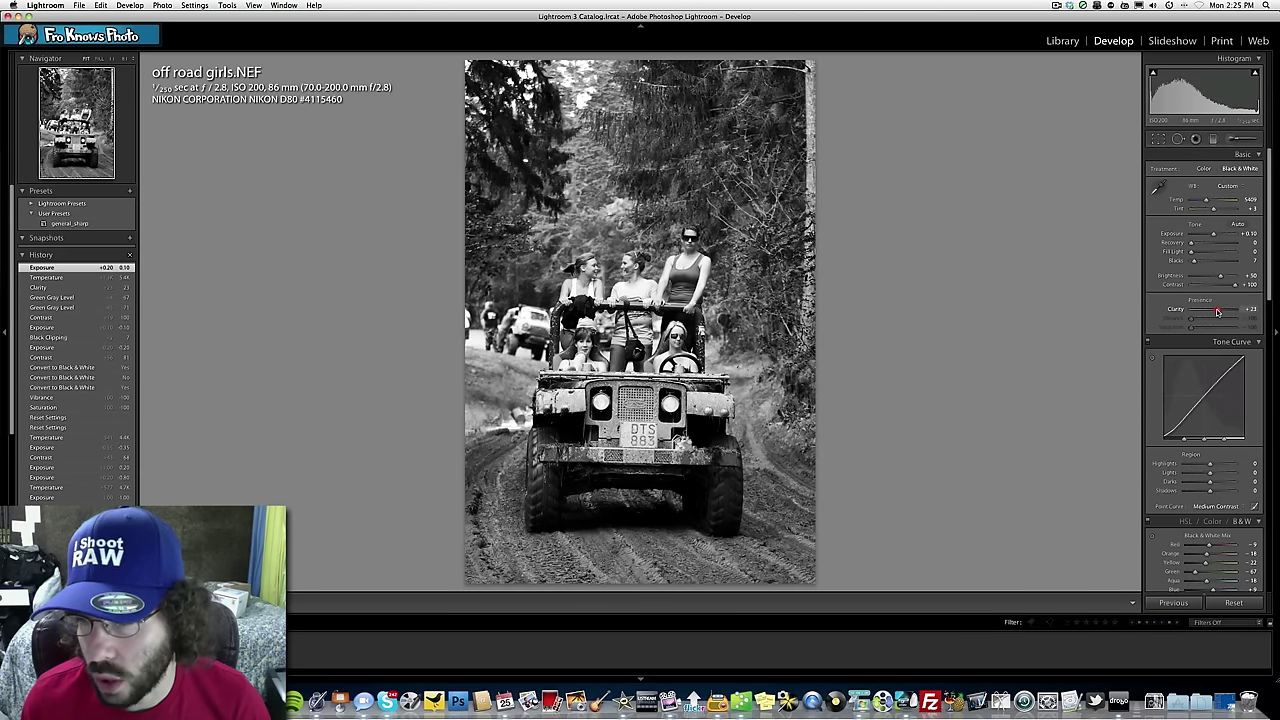
left_click_drag(1216, 312, 1218, 313)
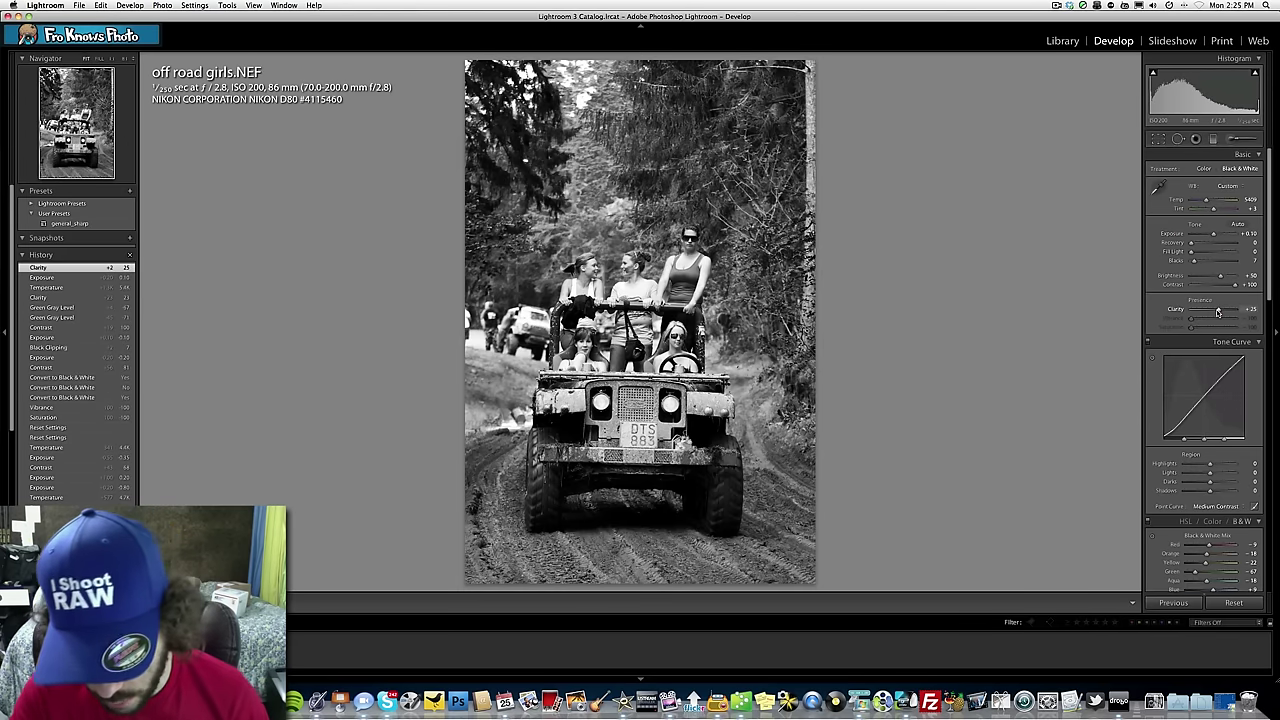
Compare the original color photo with the black-and-white edit by repeatedly toggling the before view
key("backslash")
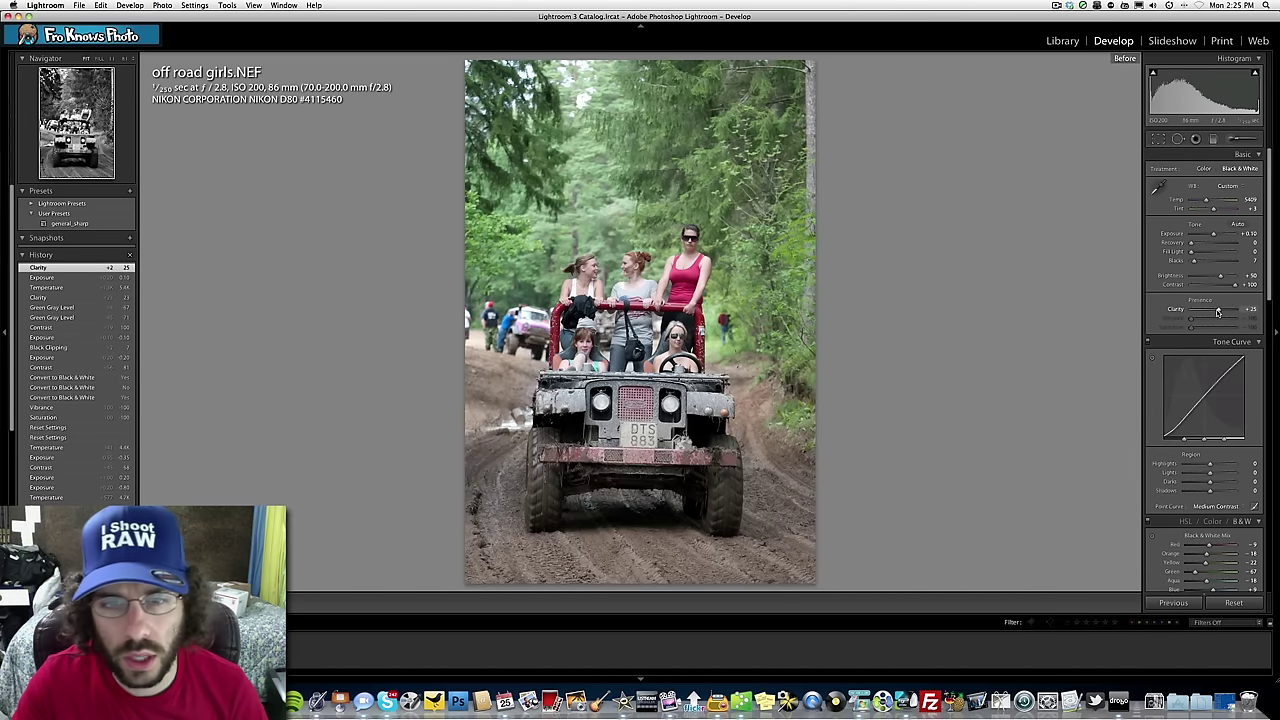
key("backslash")
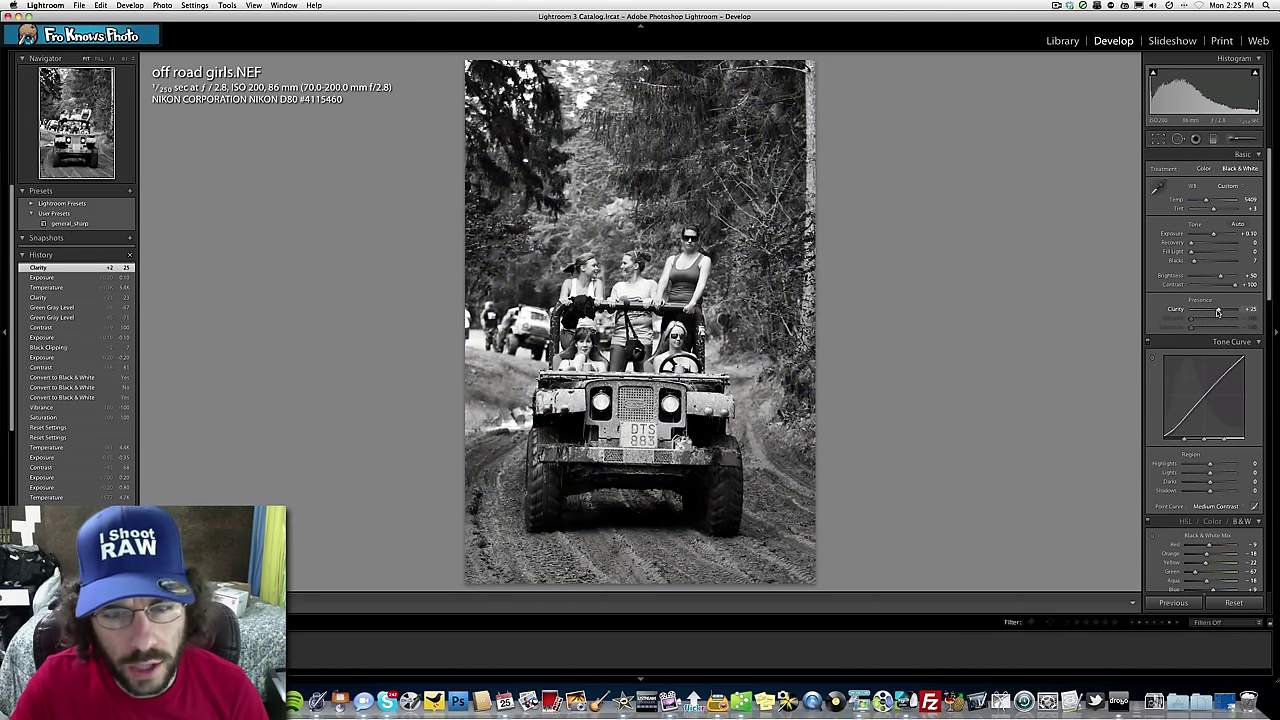
key("backslash")
key("backslash")
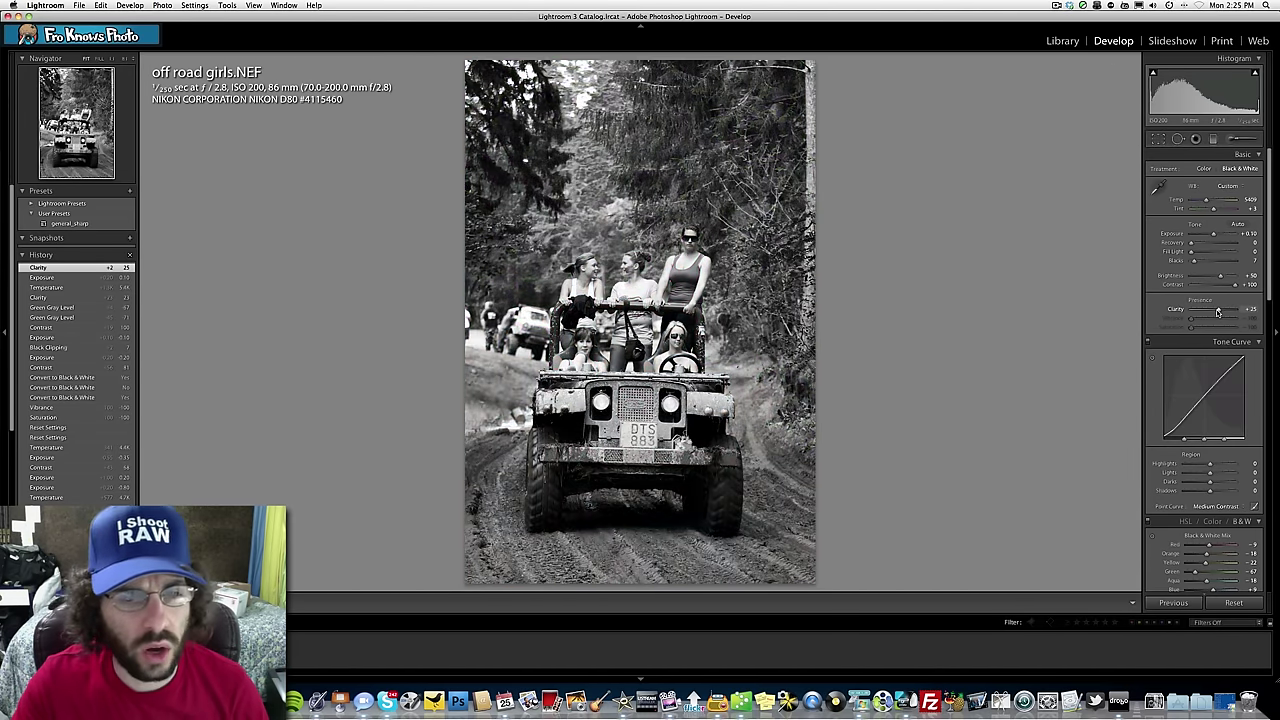
key("backslash")
key("backslash")
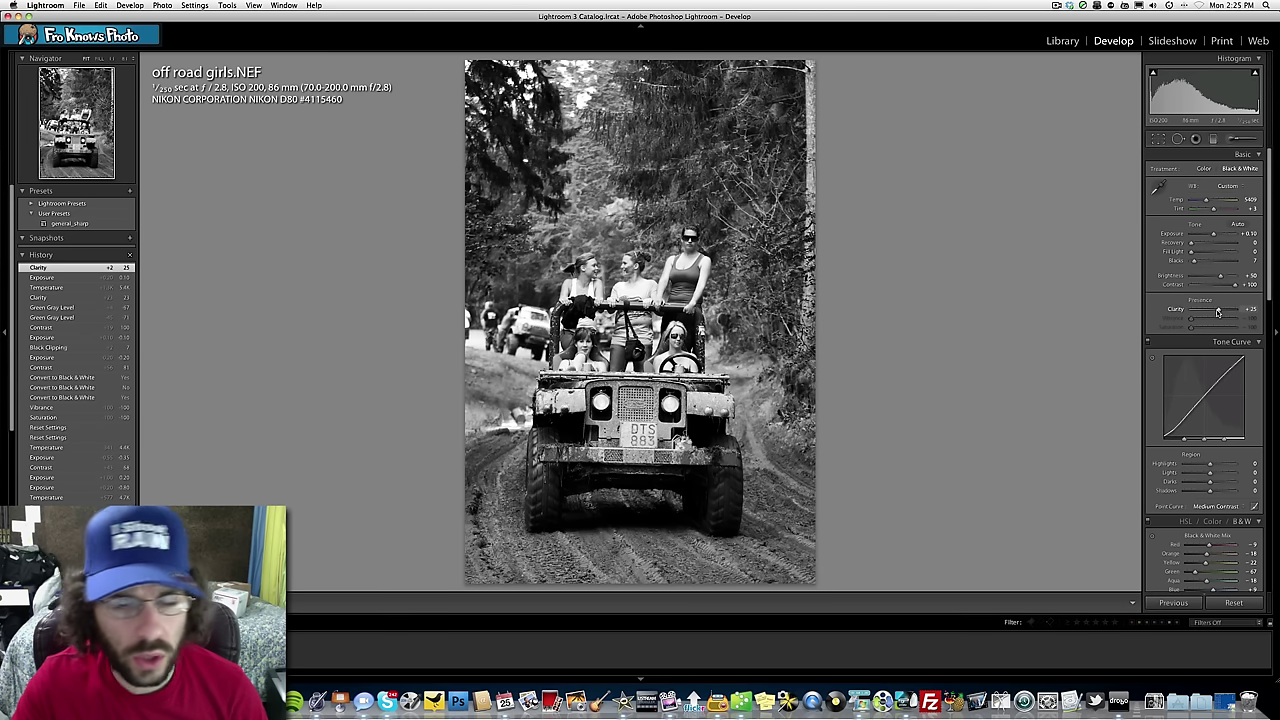
key("backslash")
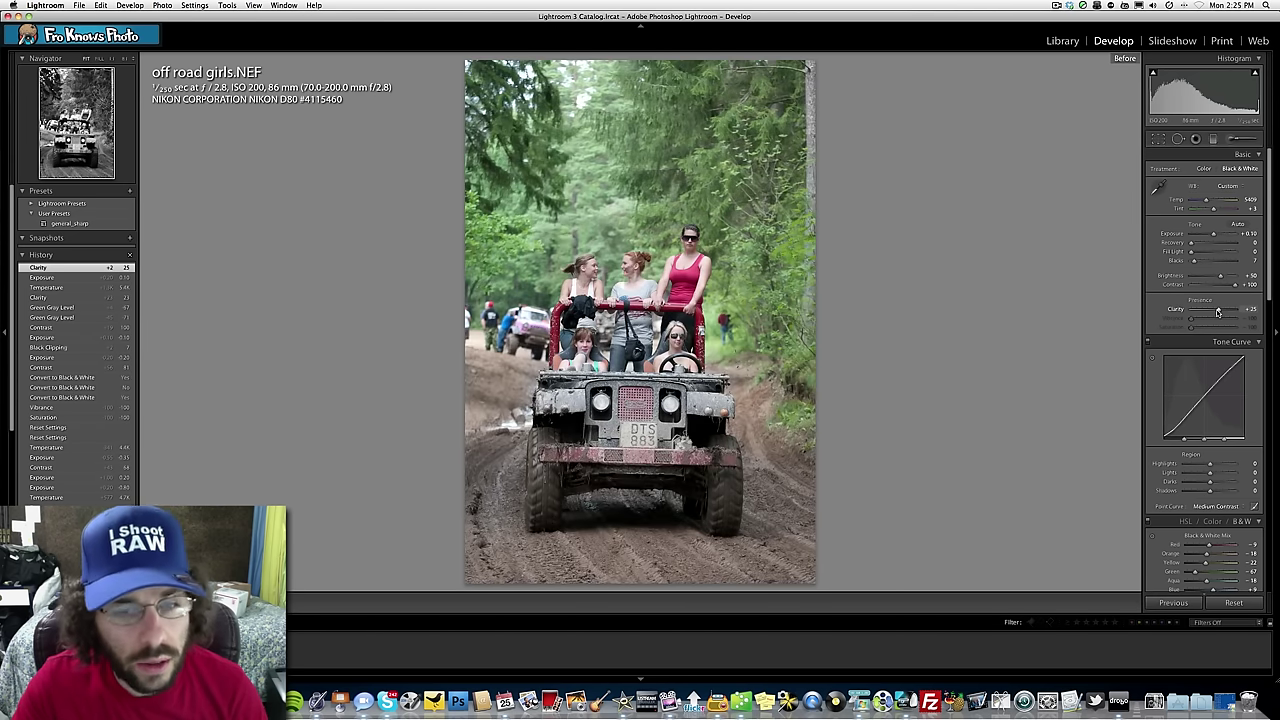
key("backslash")
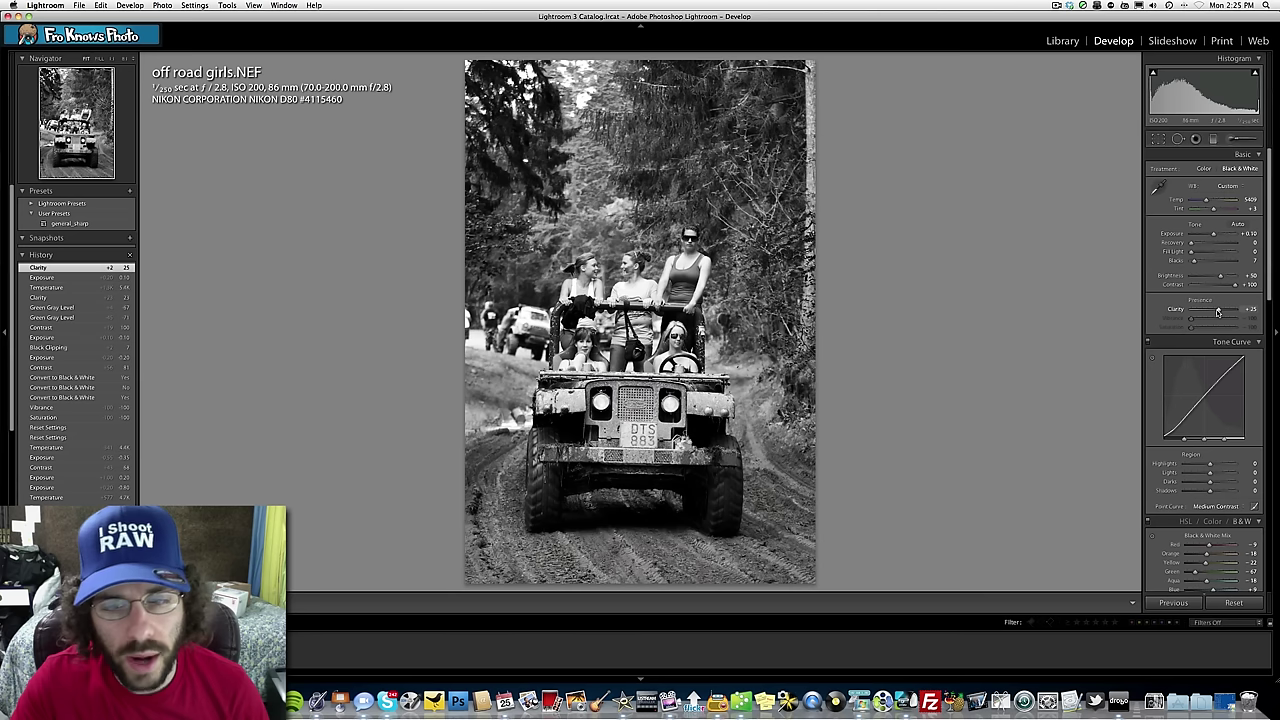
Switch the photo's treatment back to Color
left_click(1204, 169)
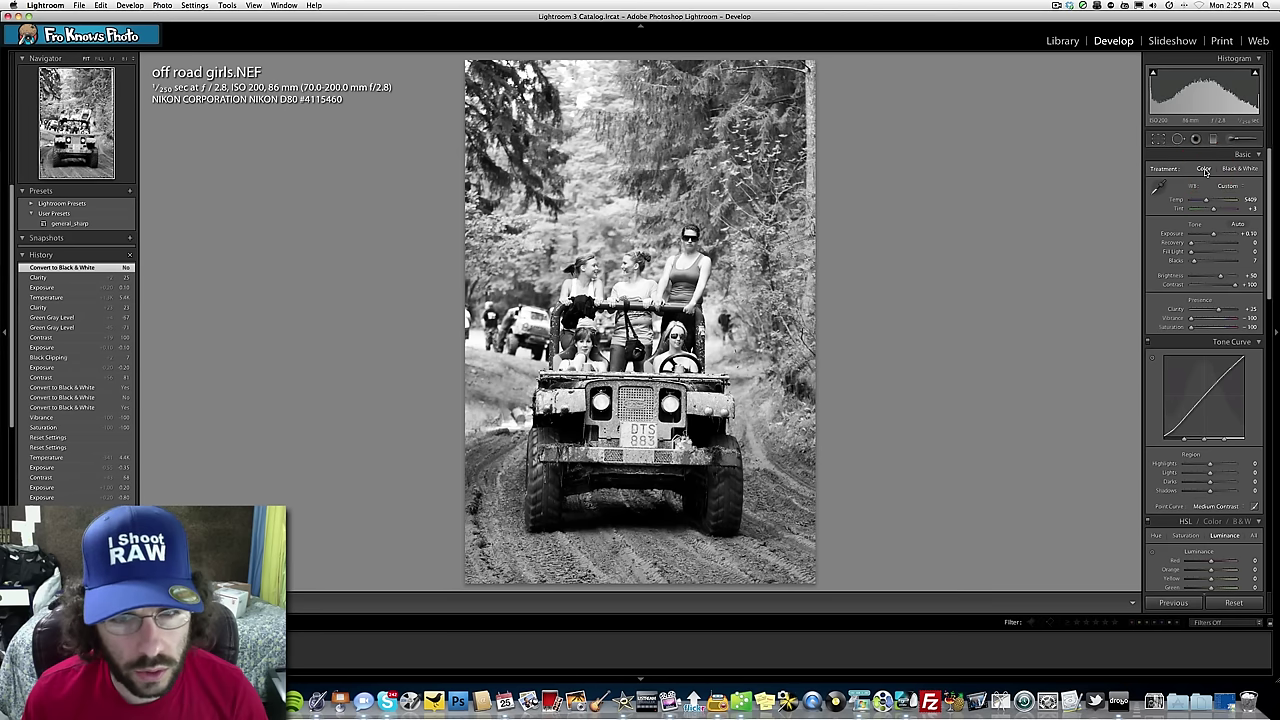
Lower the Green luminance to -50 in the Color treatment and return the photo to Black & White
left_click(1238, 168)
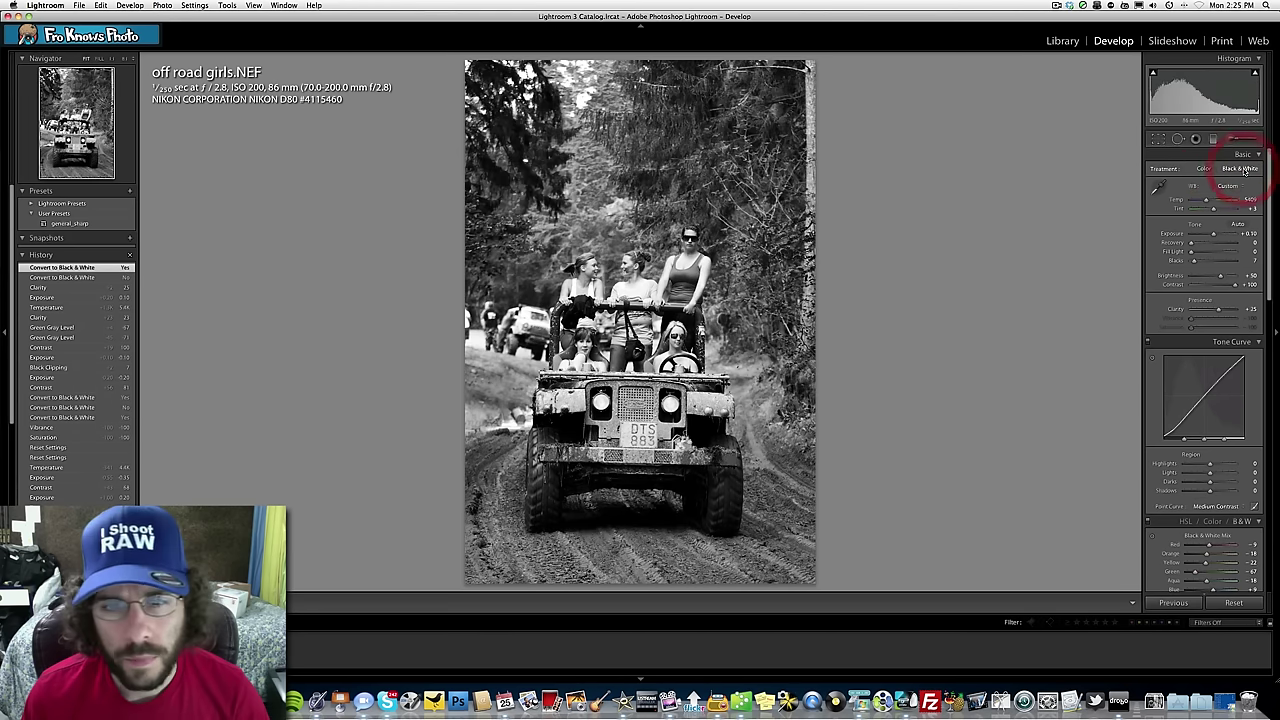
left_click(1206, 169)
scroll(1209, 172, "down", 5)
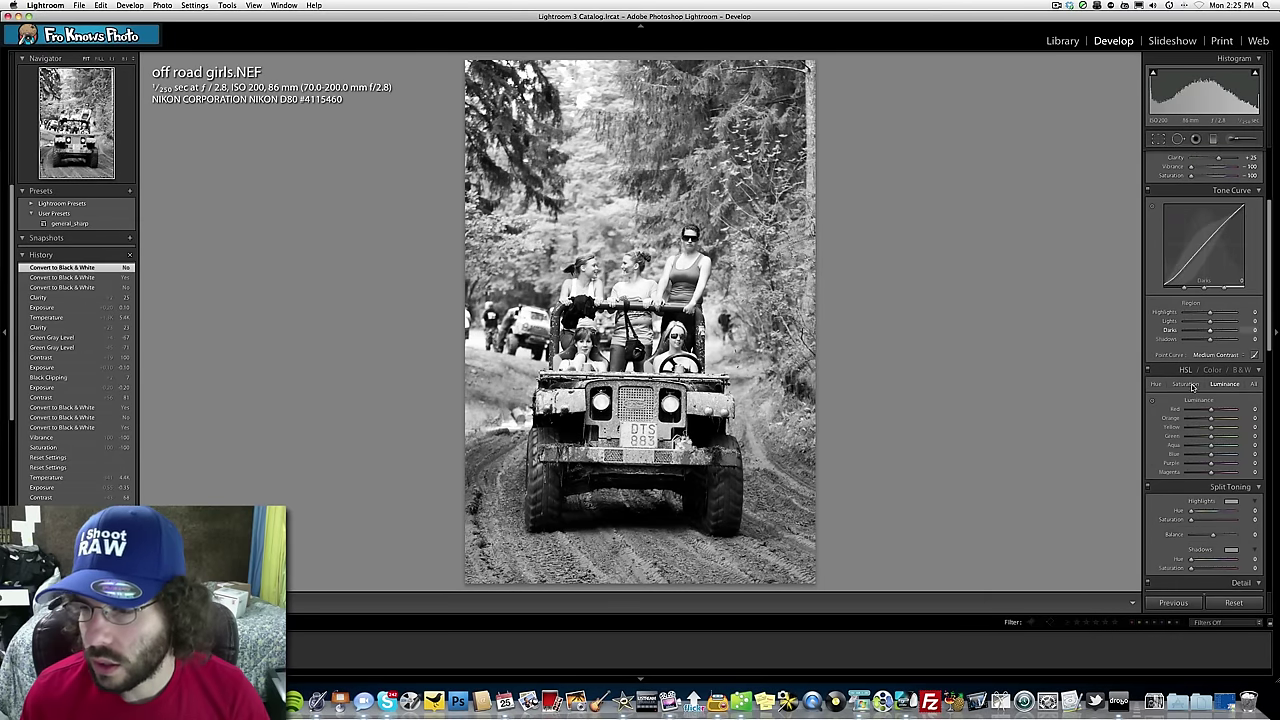
mouse_move(1192, 436)
left_mouse_down()
mouse_move(1220, 436)
mouse_move(1199, 436)
left_mouse_up()
scroll(1201, 413, "up", 5)
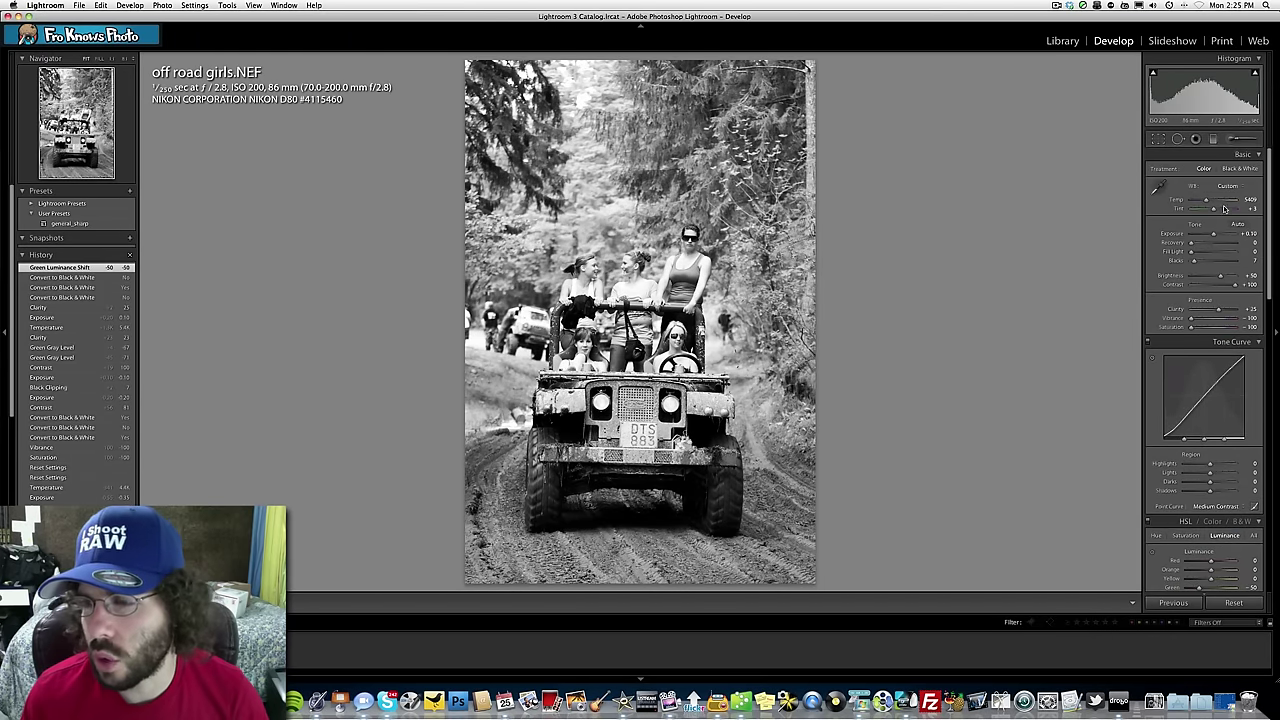
left_click(1243, 168)
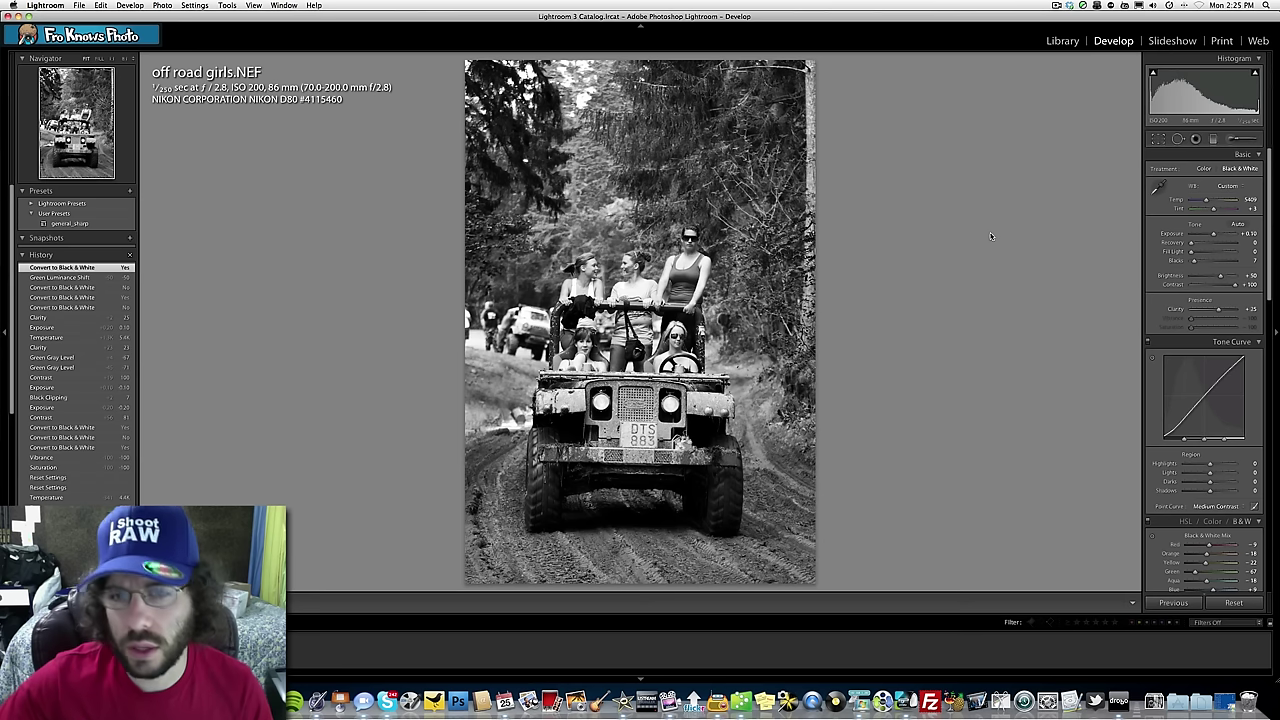
Try raising Green in the black-and-white mix to +38 and undo the change
scroll(1195, 524, "down", 1)
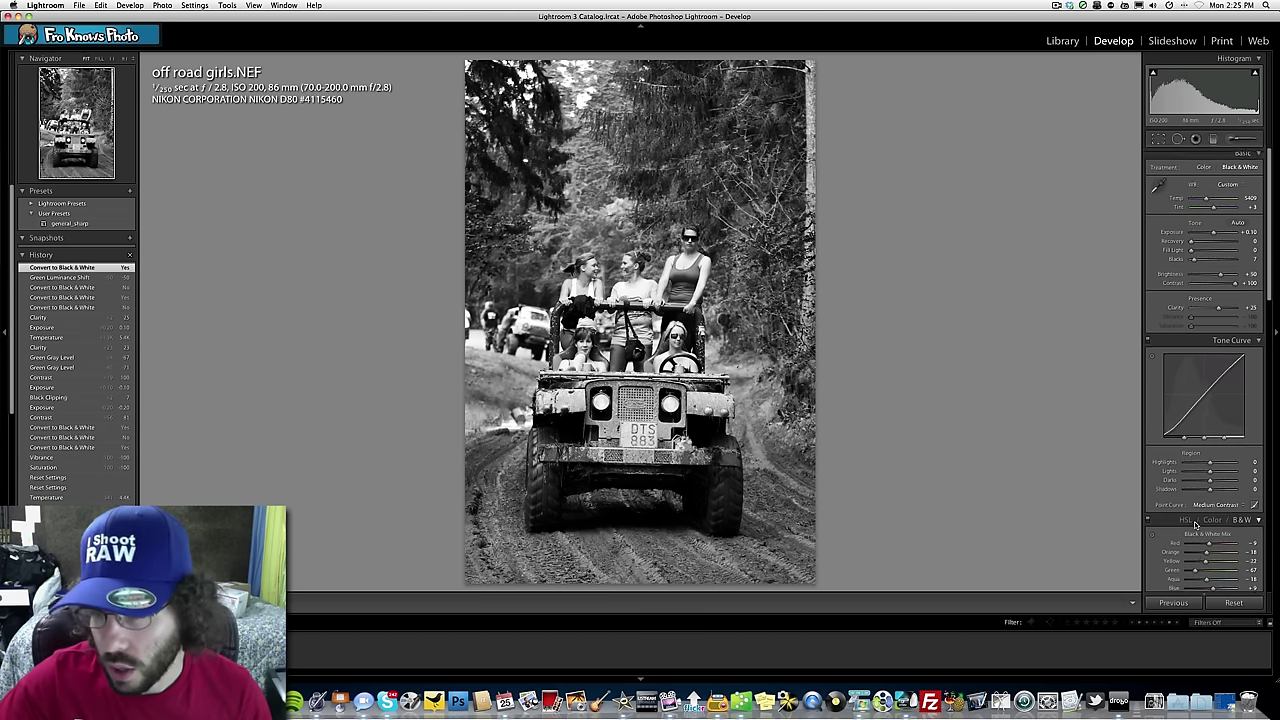
scroll(1195, 524, "down", 3)
left_click_drag(1204, 508, 1220, 507)
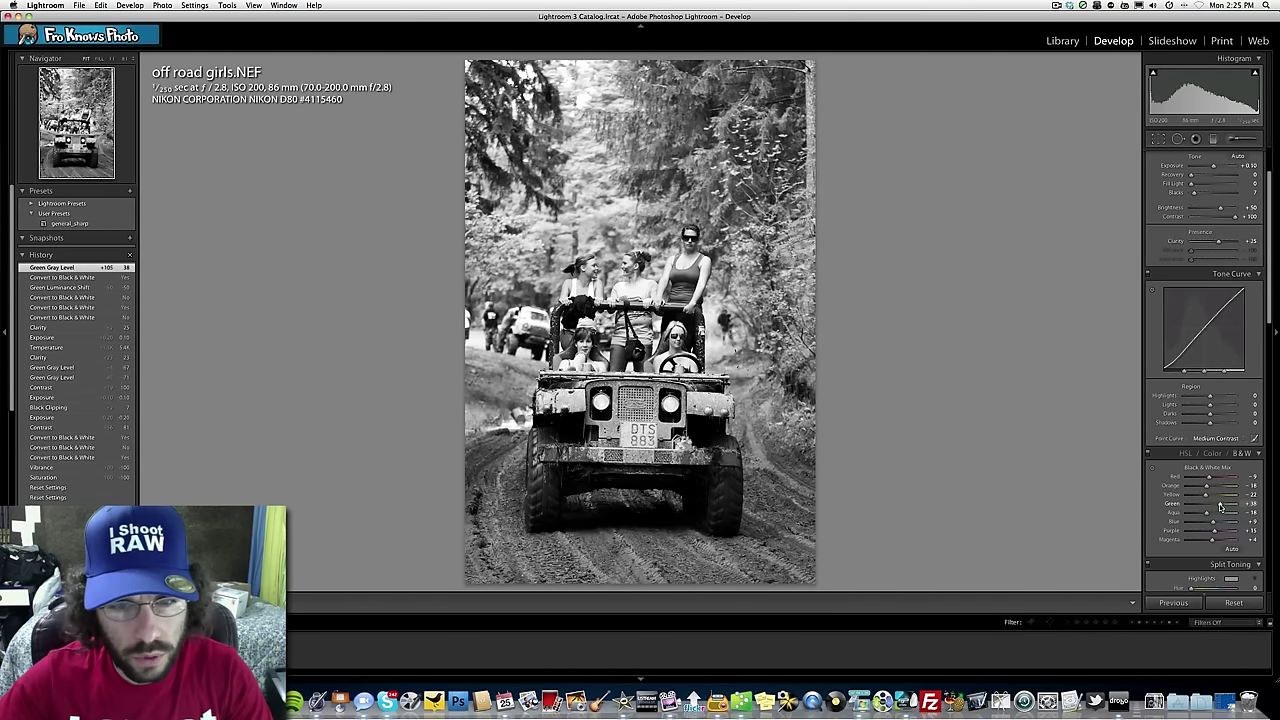
key("super+z")
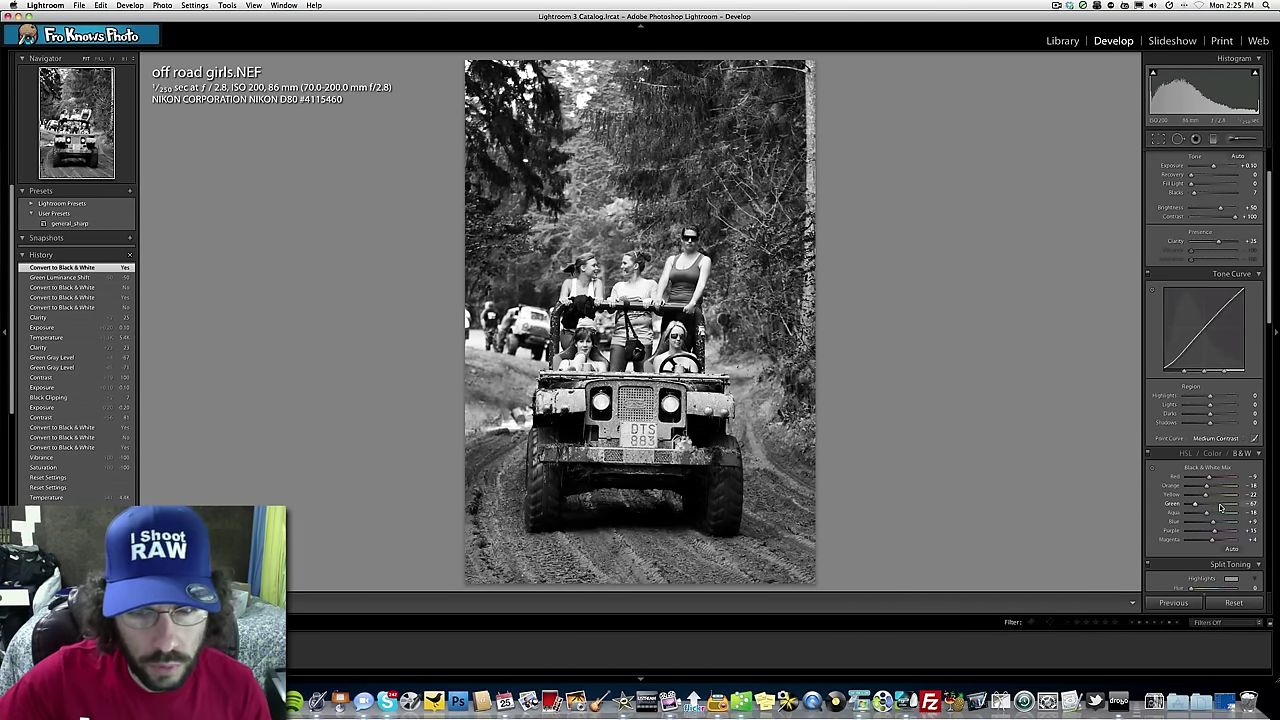
Set Blacks to 18 and inspect the women standing in the jeep up close
scroll(1164, 447, "up", 3)
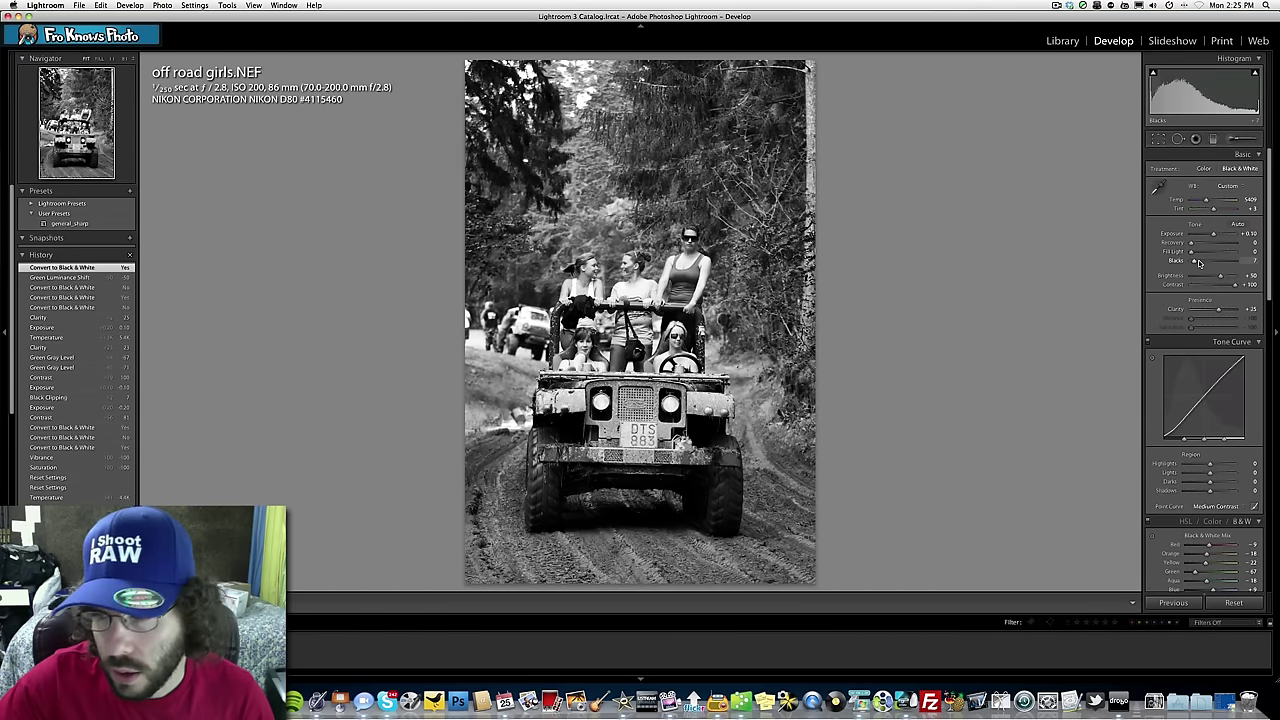
left_click_drag(1193, 261, 1200, 262)
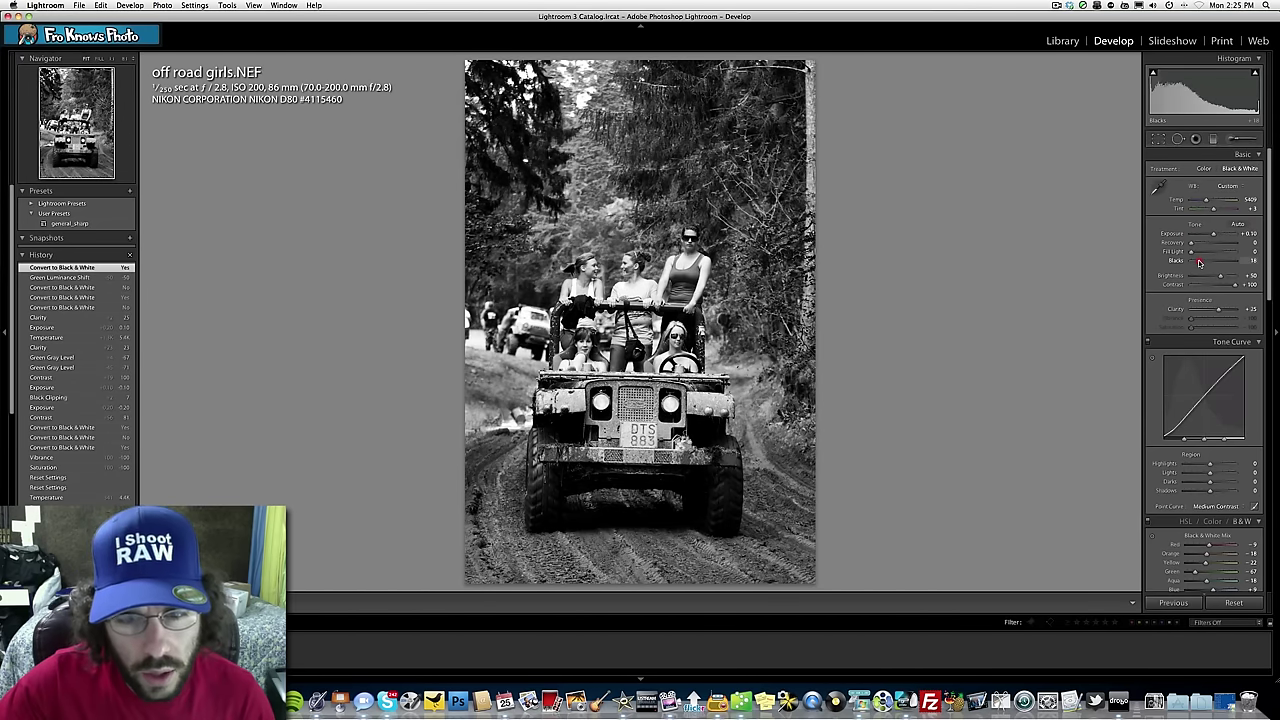
left_click(626, 243)
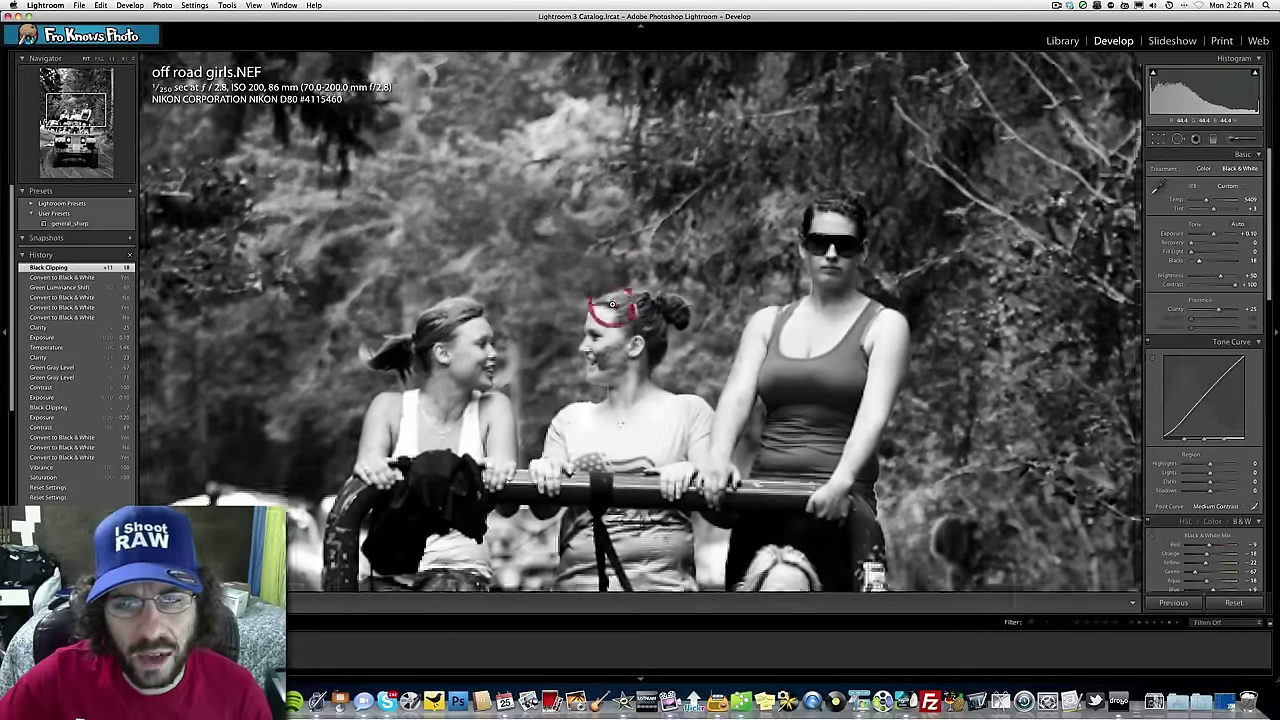
left_click(612, 304)
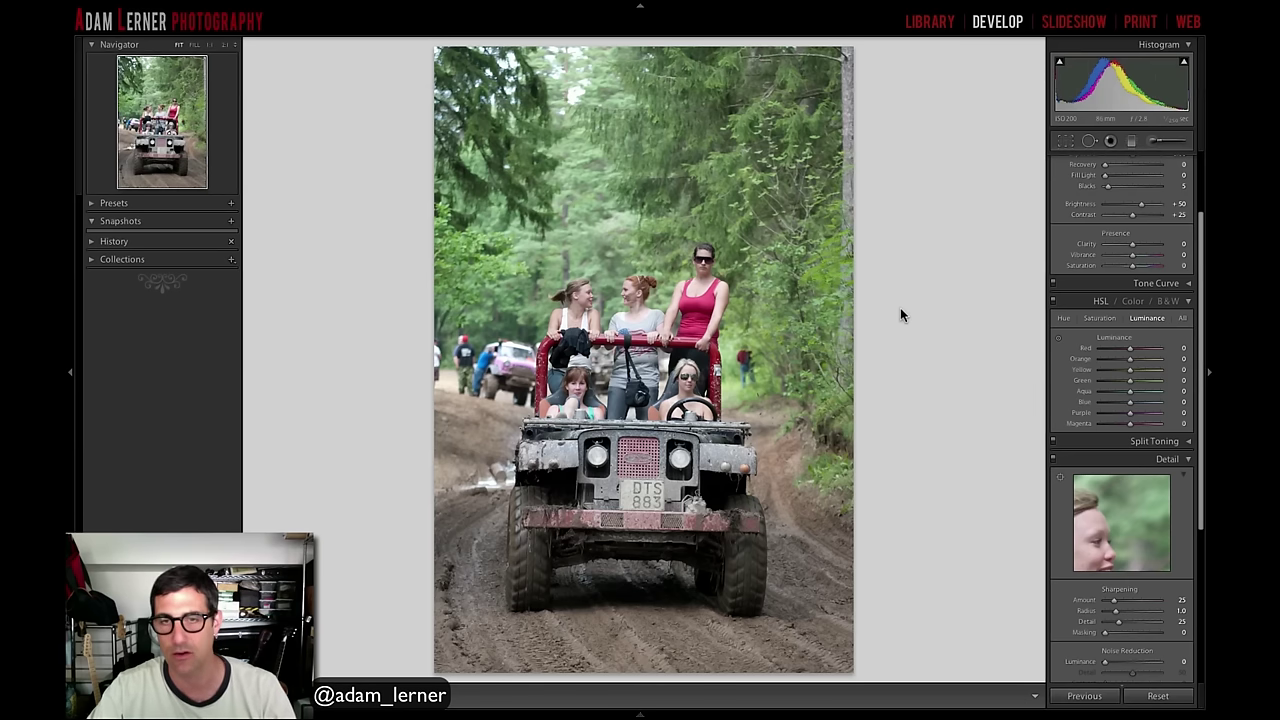
Display the file name and exposure info over the color jeep photo
key("i")
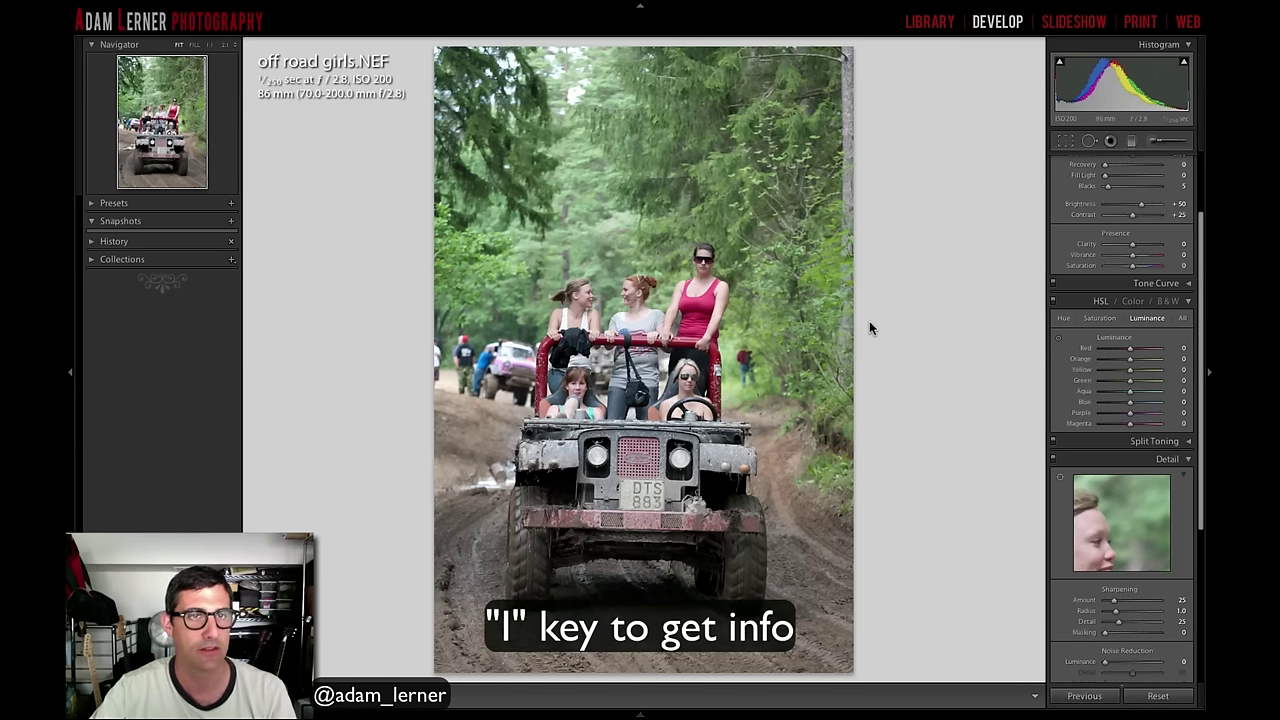
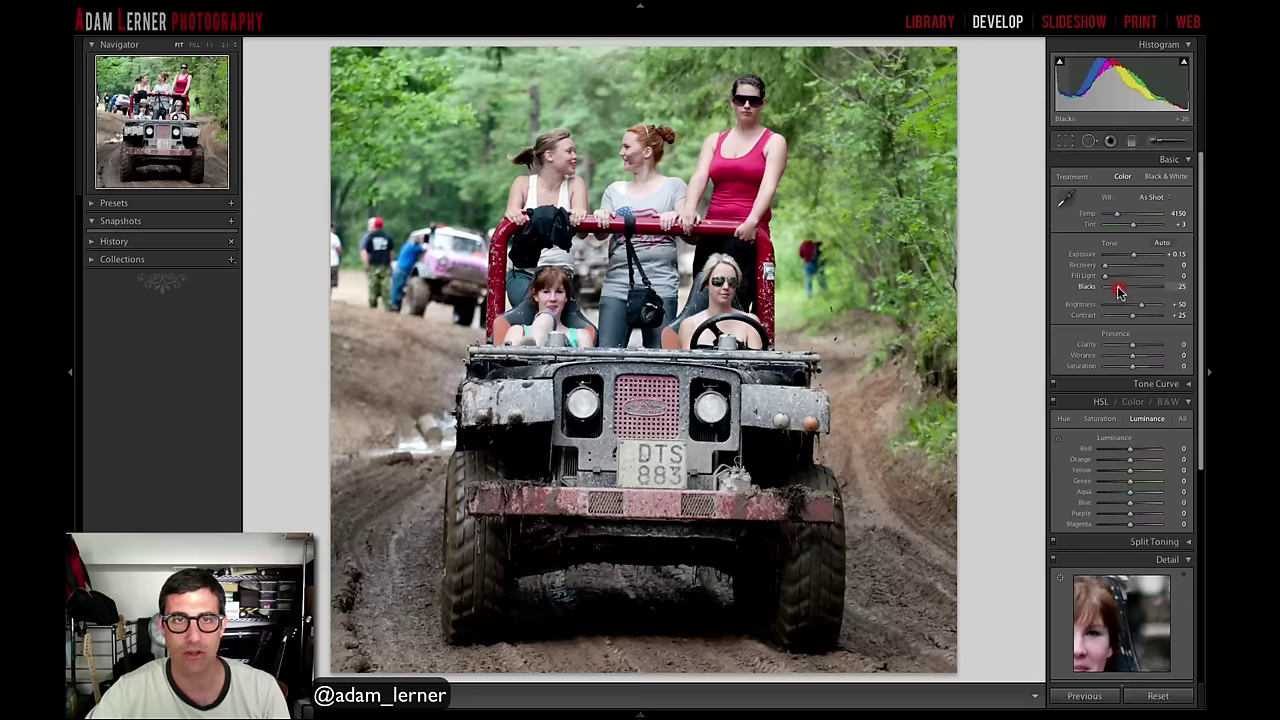
Adjust the cropped color photo's basic settings: Blacks 24, Contrast +51, Clarity +50 and white balance temperature 4391
left_click_drag(1118, 290, 1117, 290)
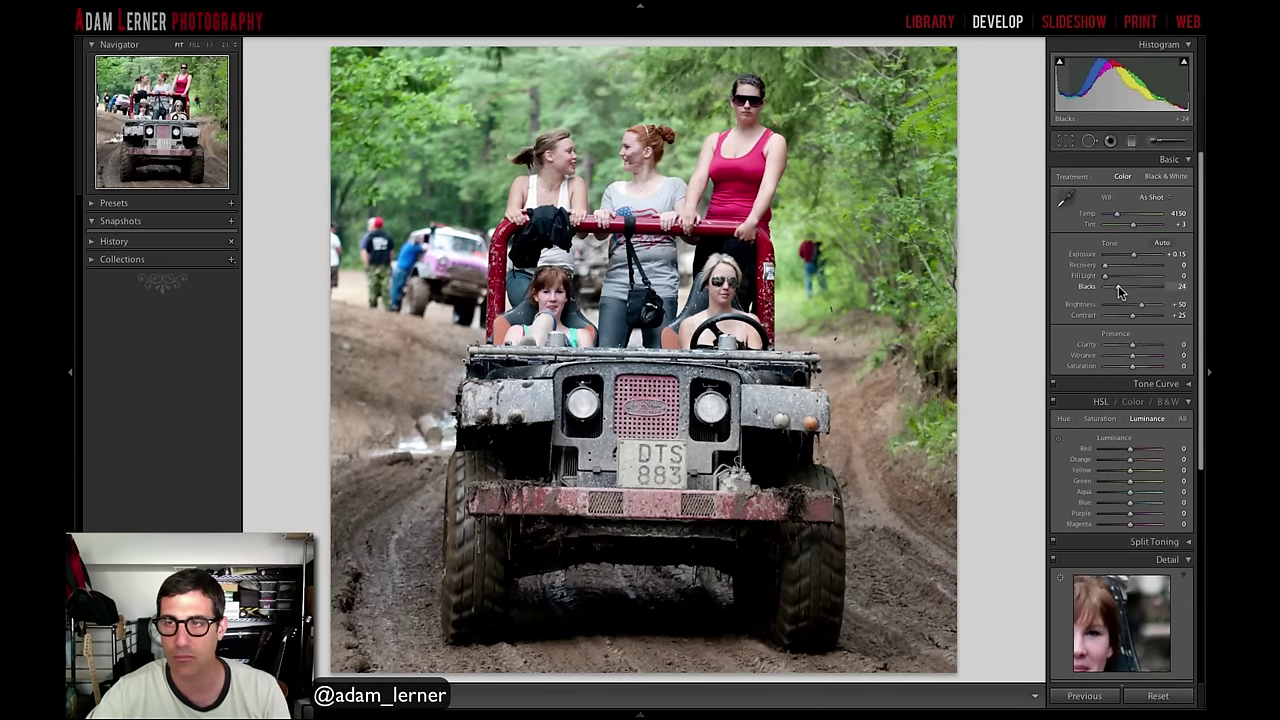
mouse_move(1128, 316)
left_mouse_down()
mouse_move(1142, 318)
mouse_move(1145, 348)
mouse_move(1169, 348)
left_mouse_up()
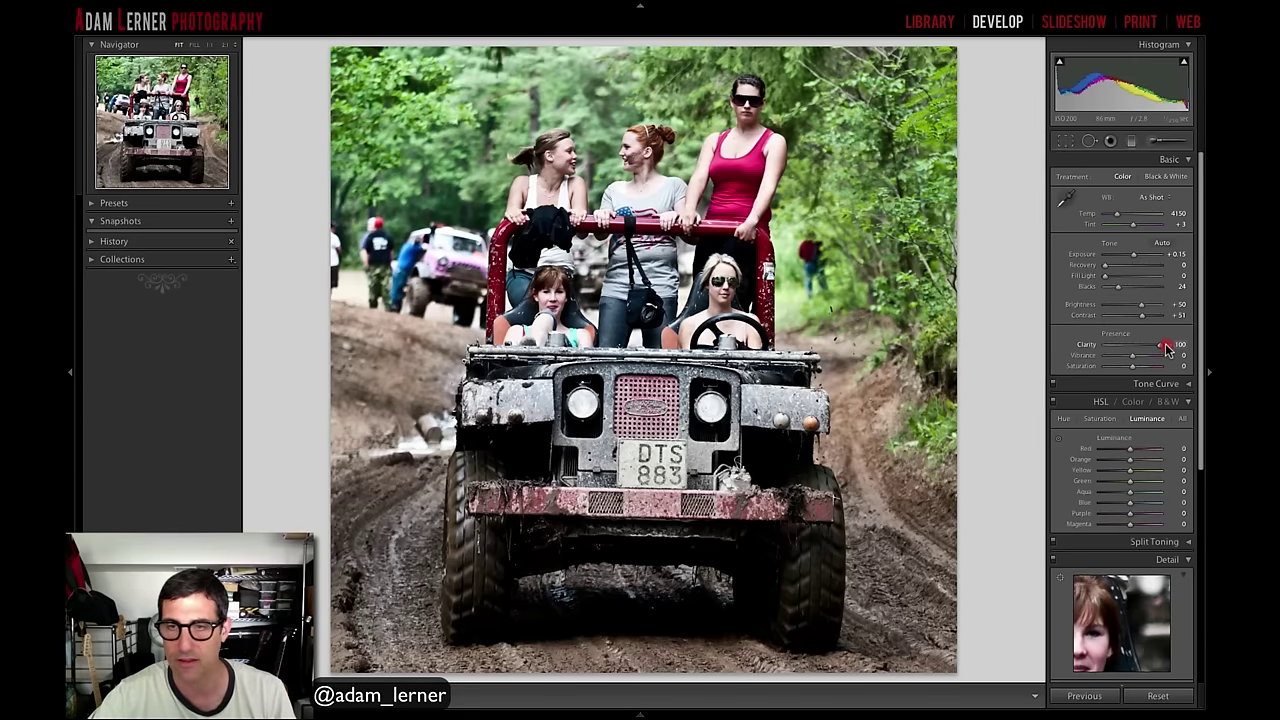
left_click_drag(1166, 347, 1147, 349)
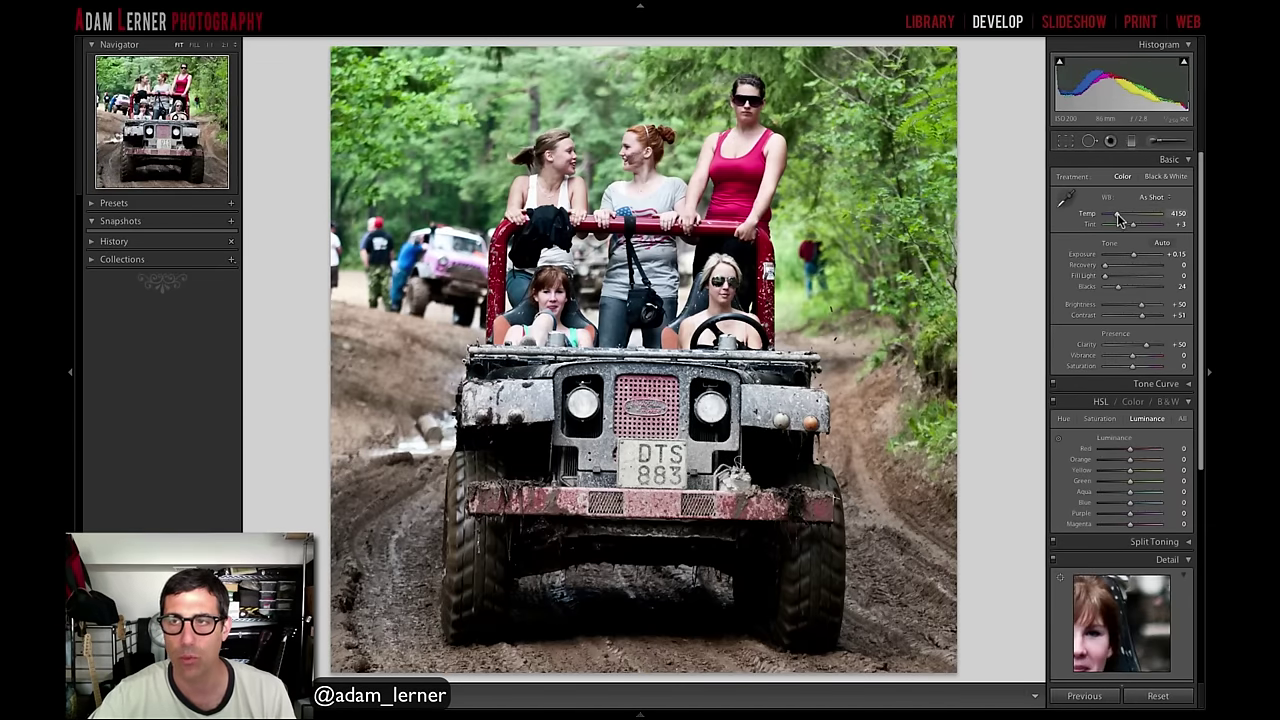
left_click_drag(1119, 219, 1120, 219)
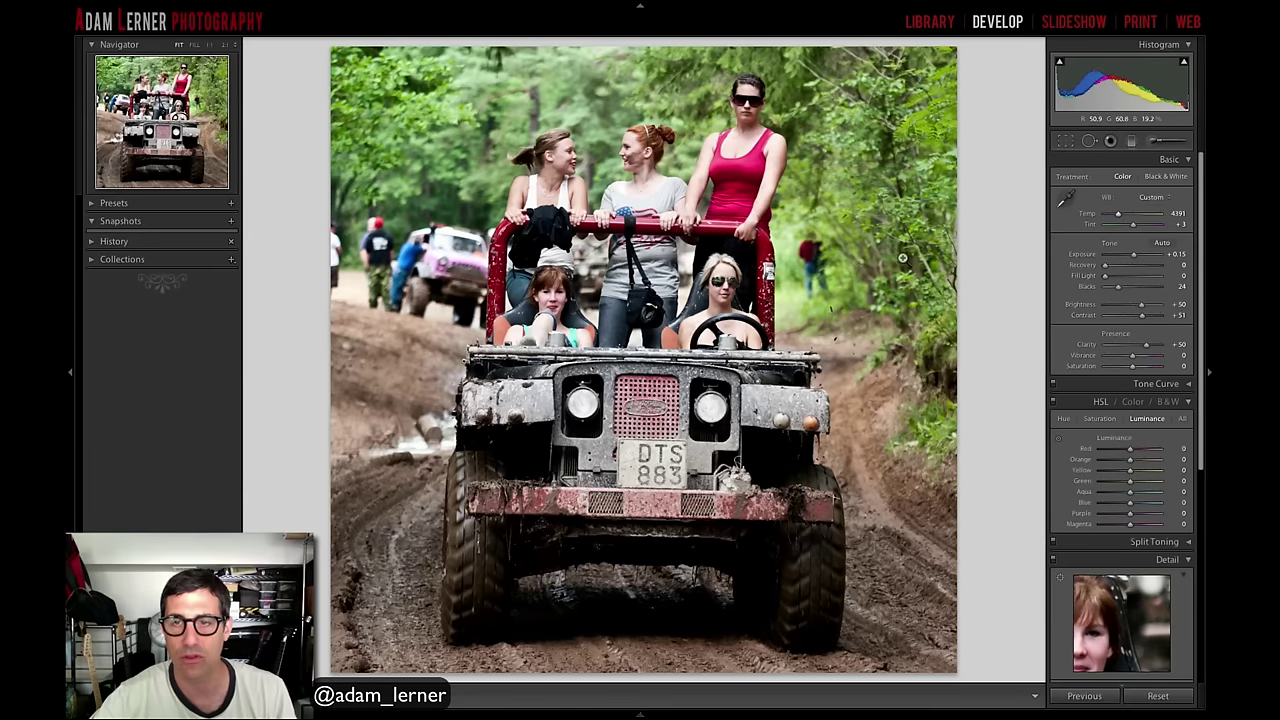
Set the Orange and Yellow luminance to +8 and Green to -22, checking the skin tones up close
scroll(1105, 423, "down", 1)
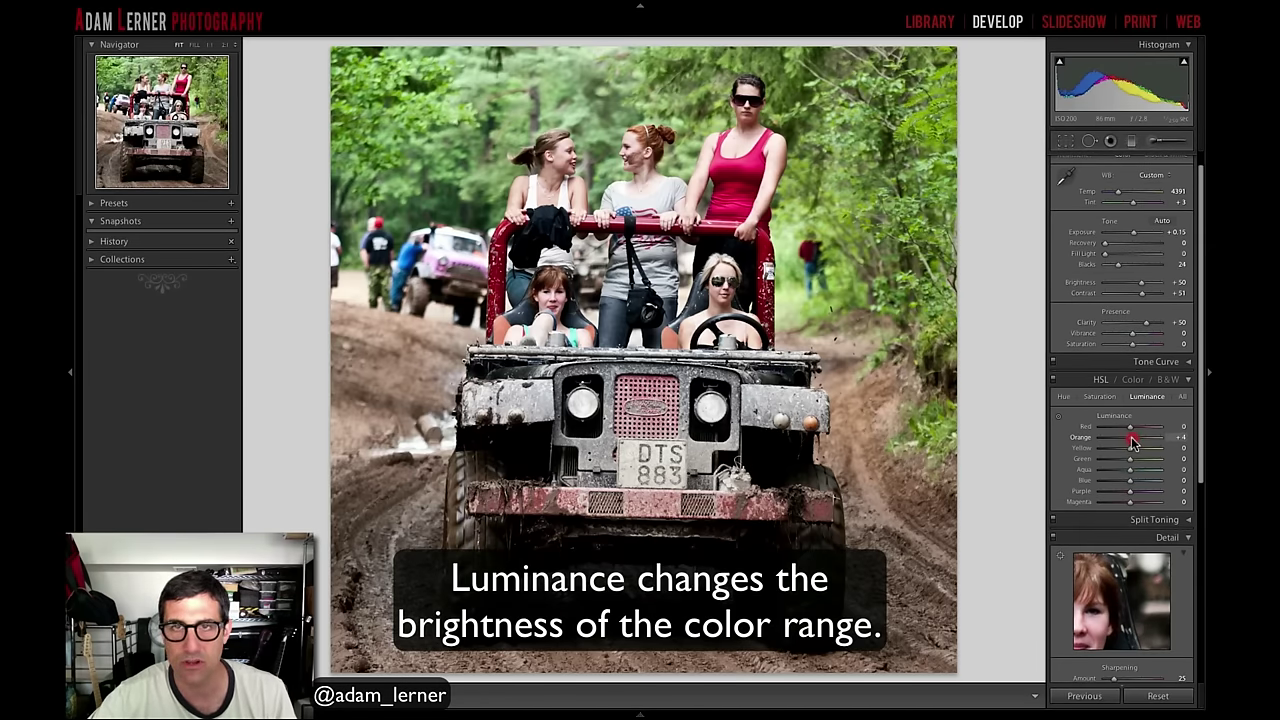
left_click_drag(1131, 449, 1133, 440)
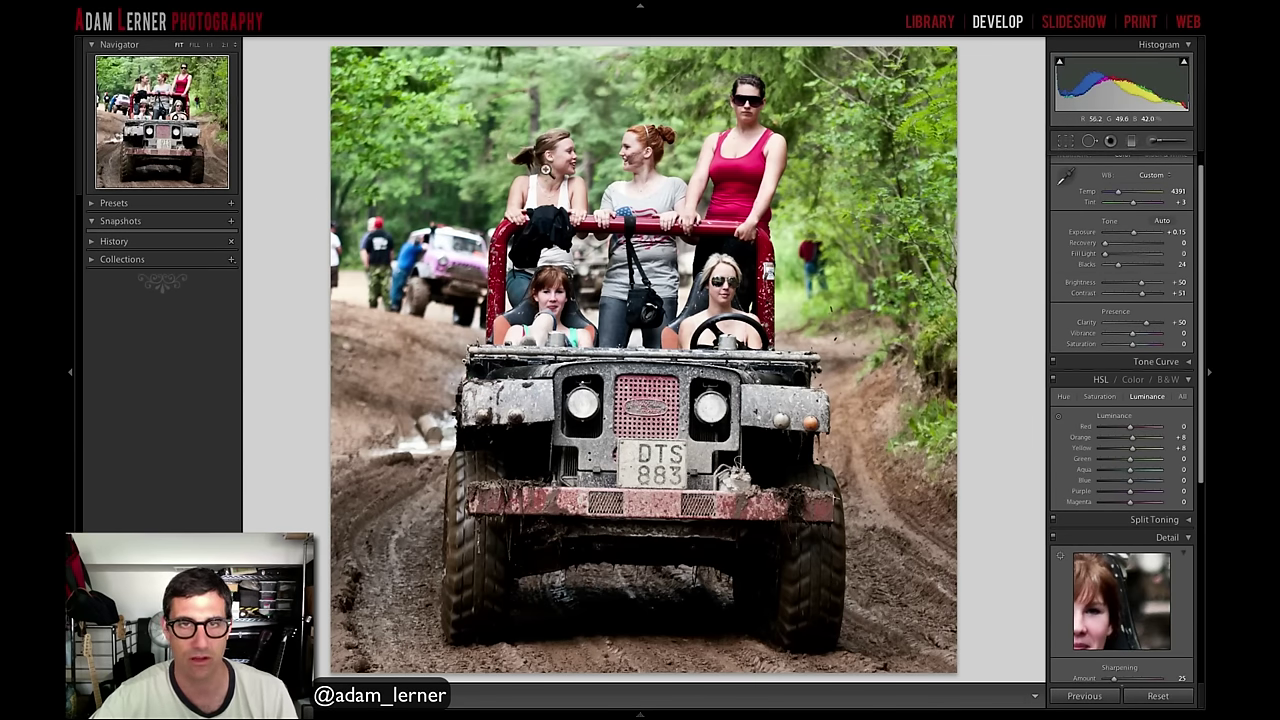
key("z")
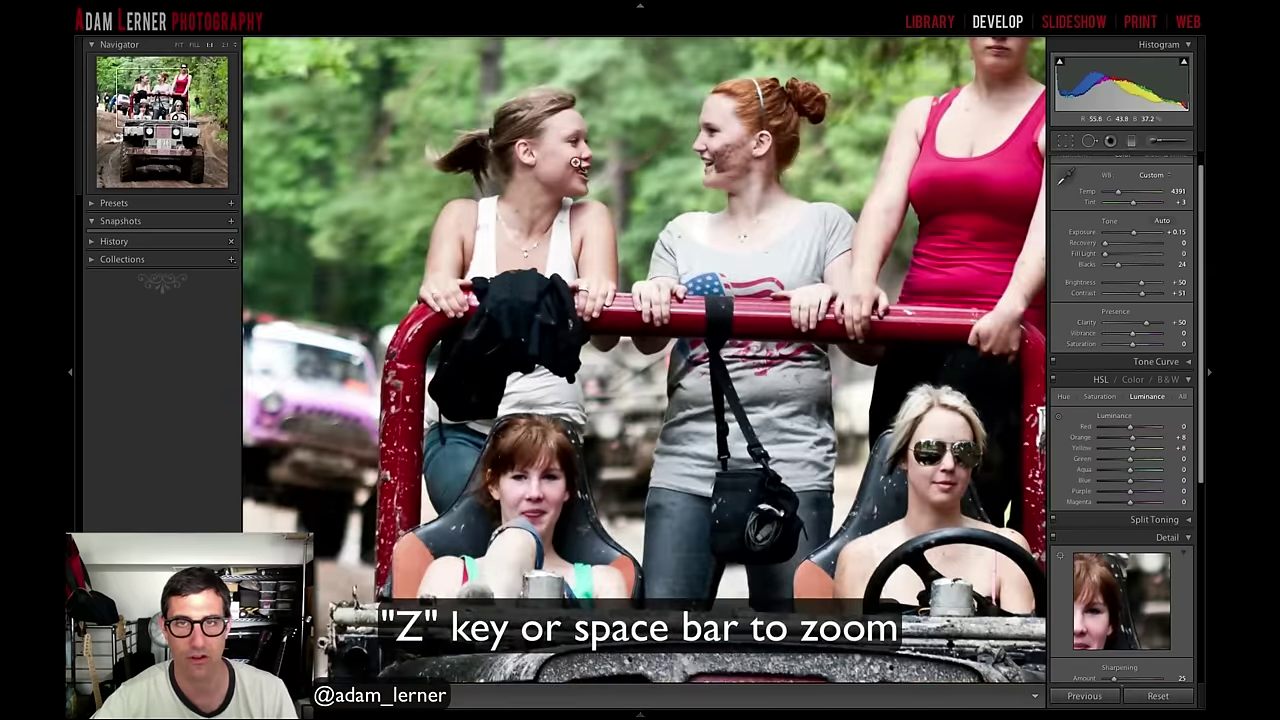
key("z")
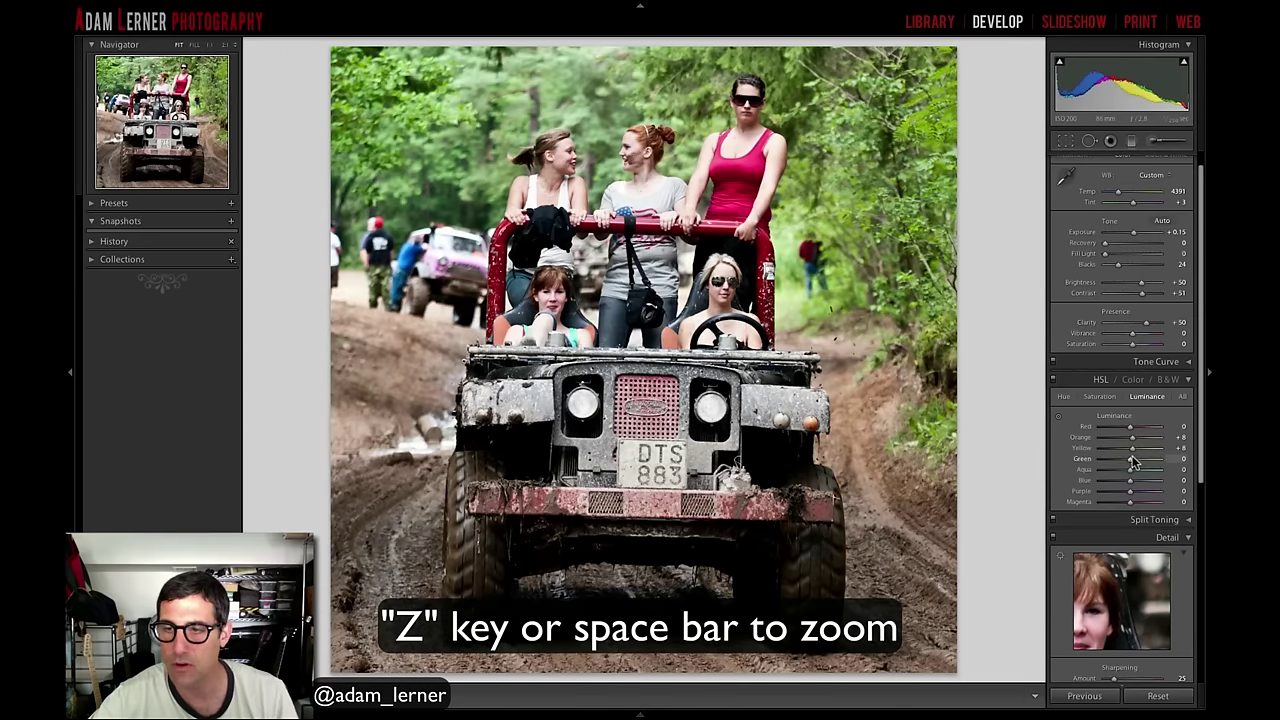
left_click_drag(1132, 462, 1126, 464)
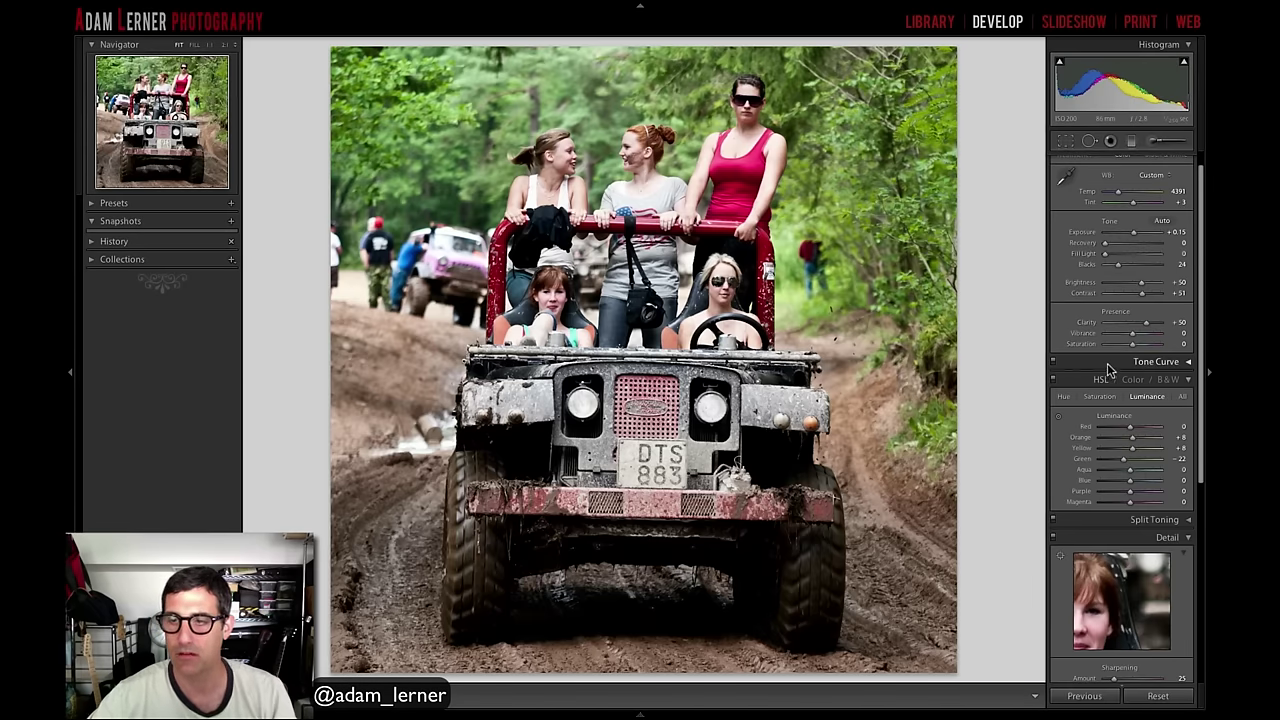
Sharpen the photo with Amount 80 and edge Masking 88, previewing the detail on the front woman's face
scroll(1107, 363, "down", 5)
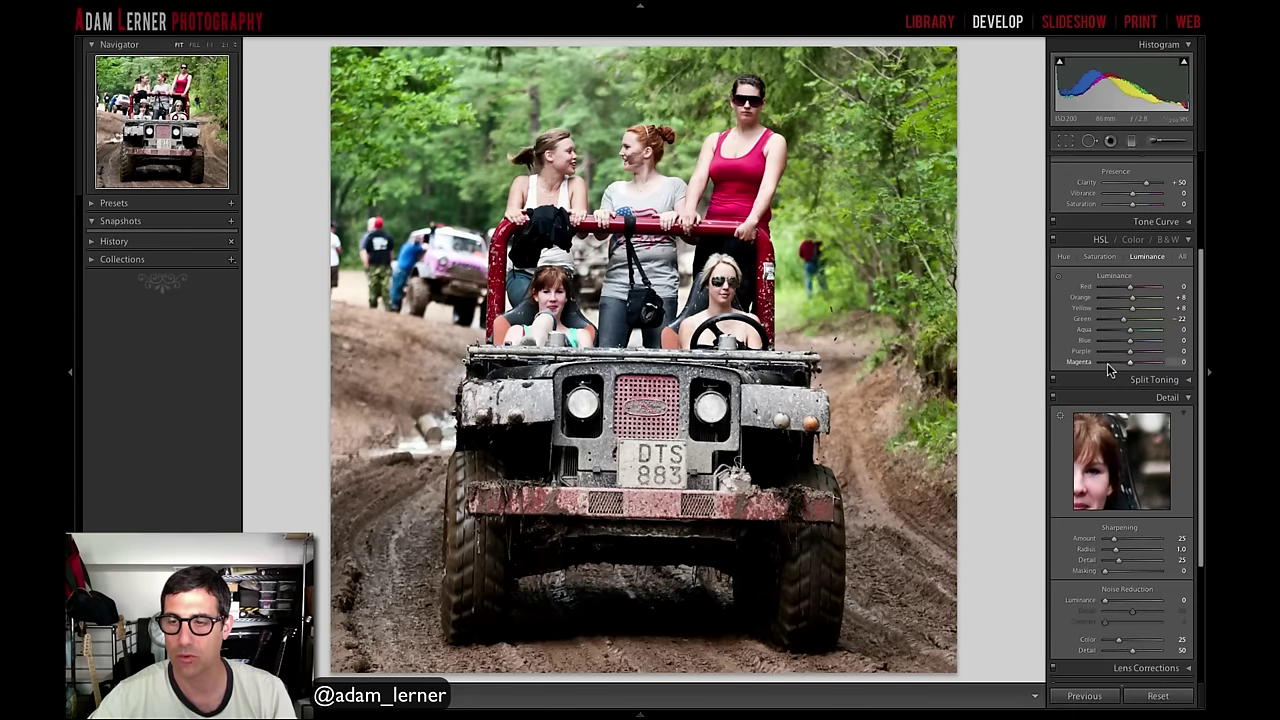
left_click_drag(1095, 477, 1155, 573)
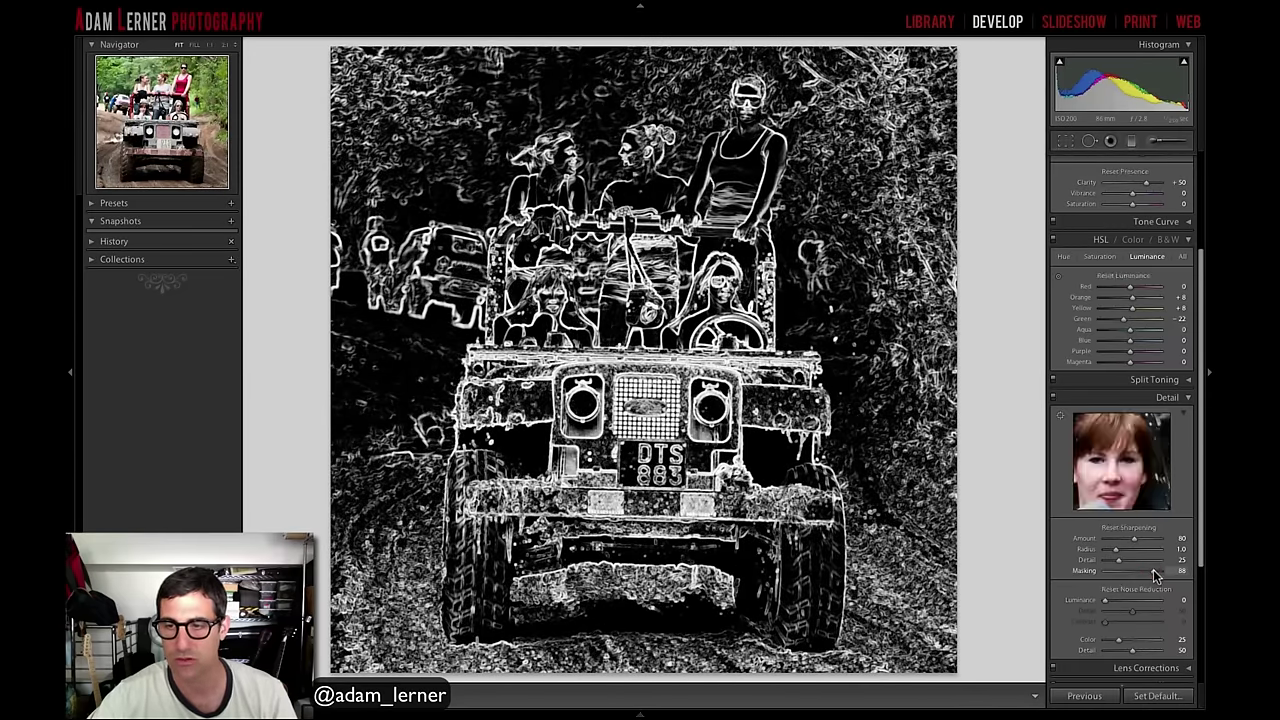
Set the tone curve's point curve to Strong Contrast
scroll(1150, 540, "up", 1)
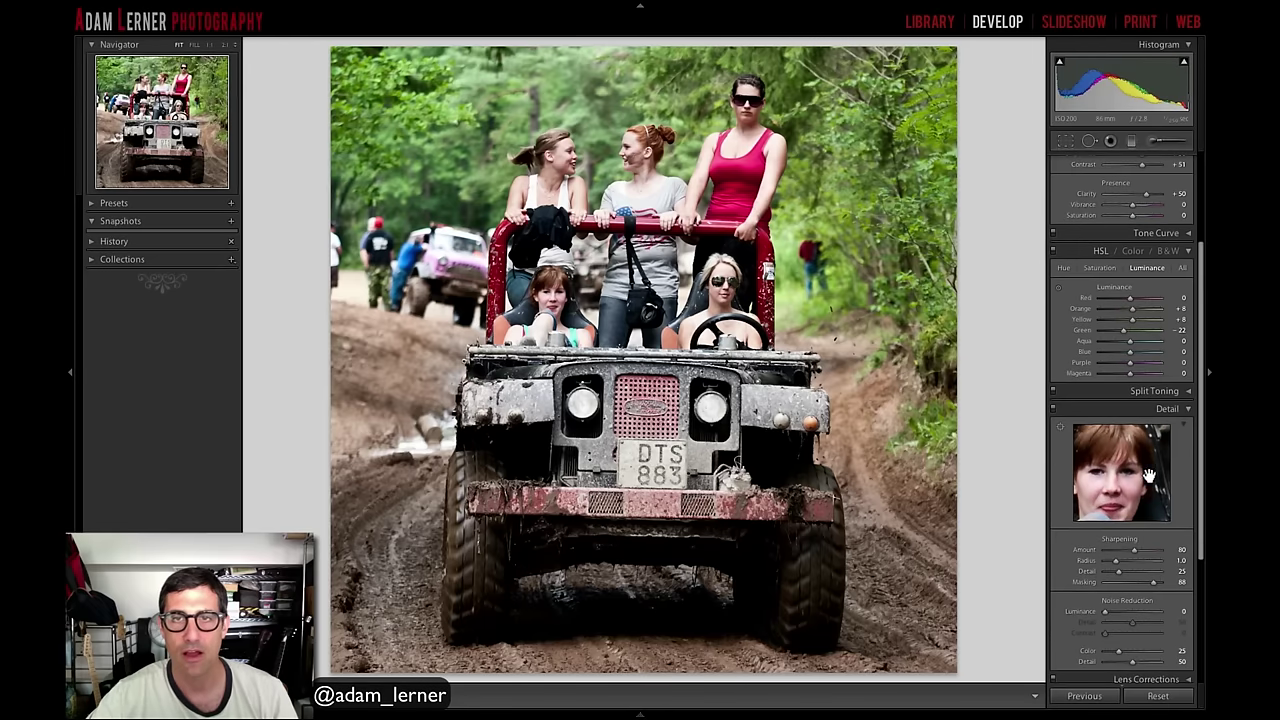
left_click(1187, 232)
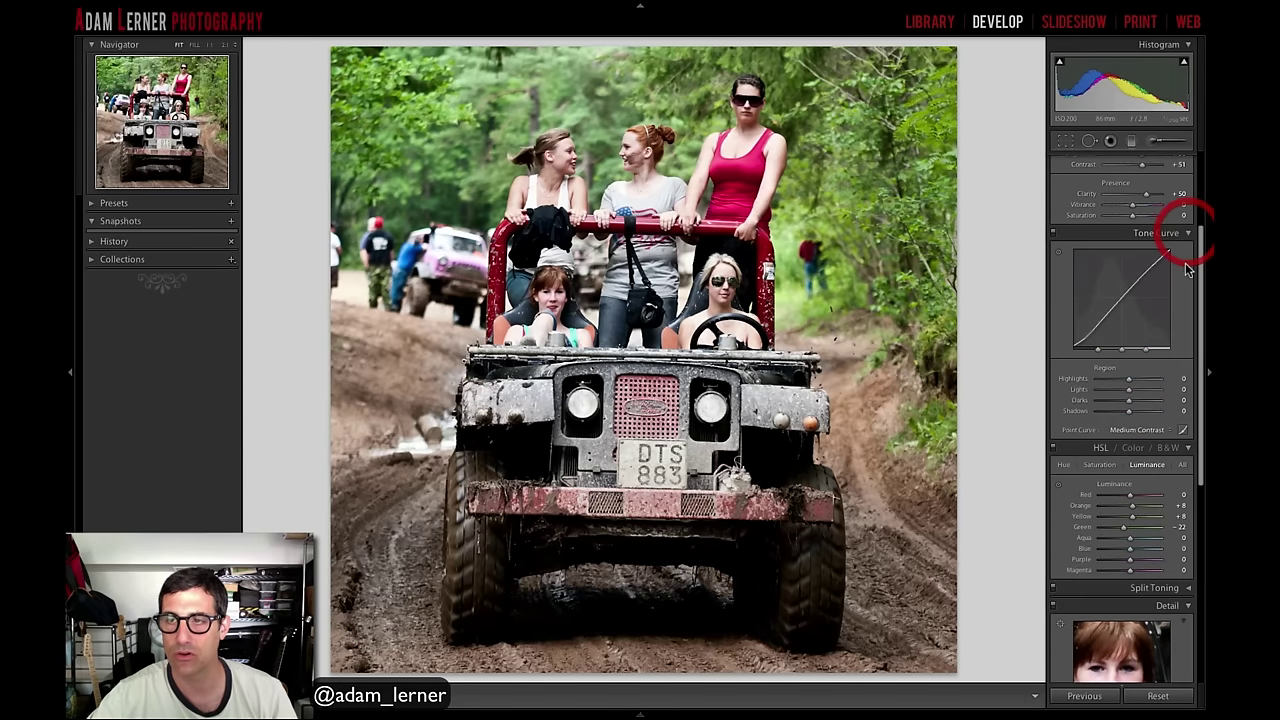
left_click(1139, 431)
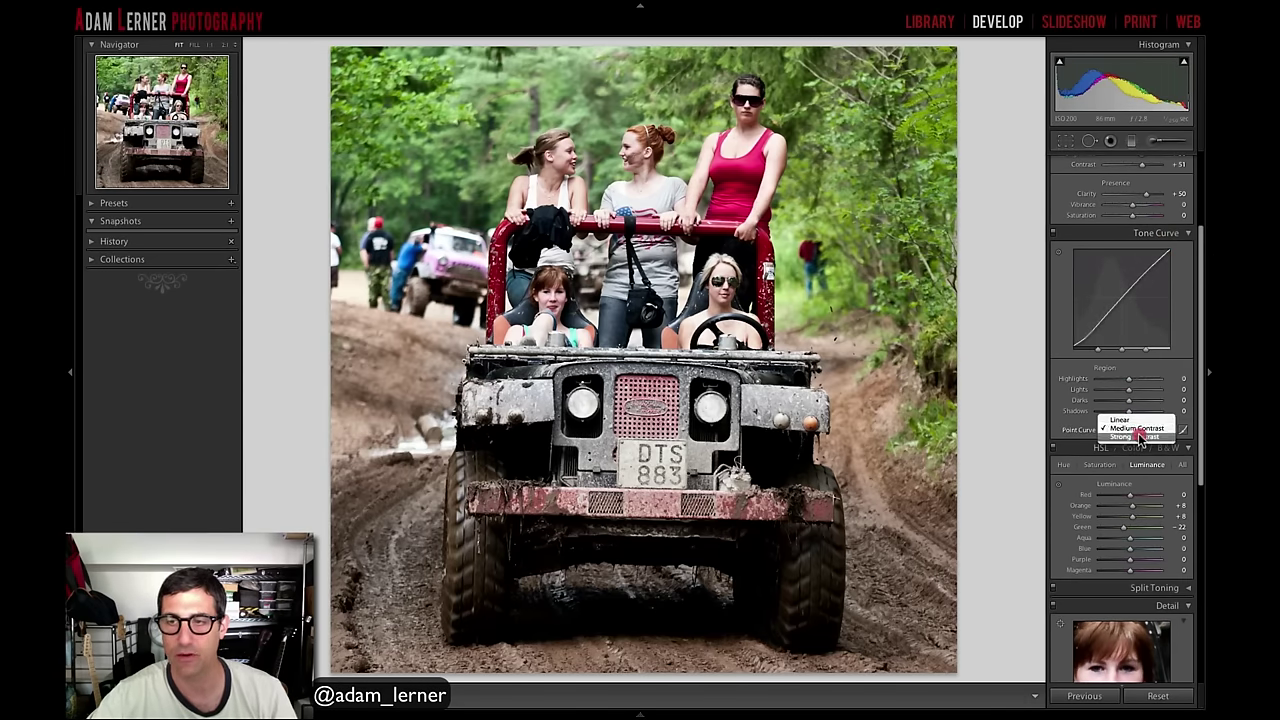
left_click(1139, 441)
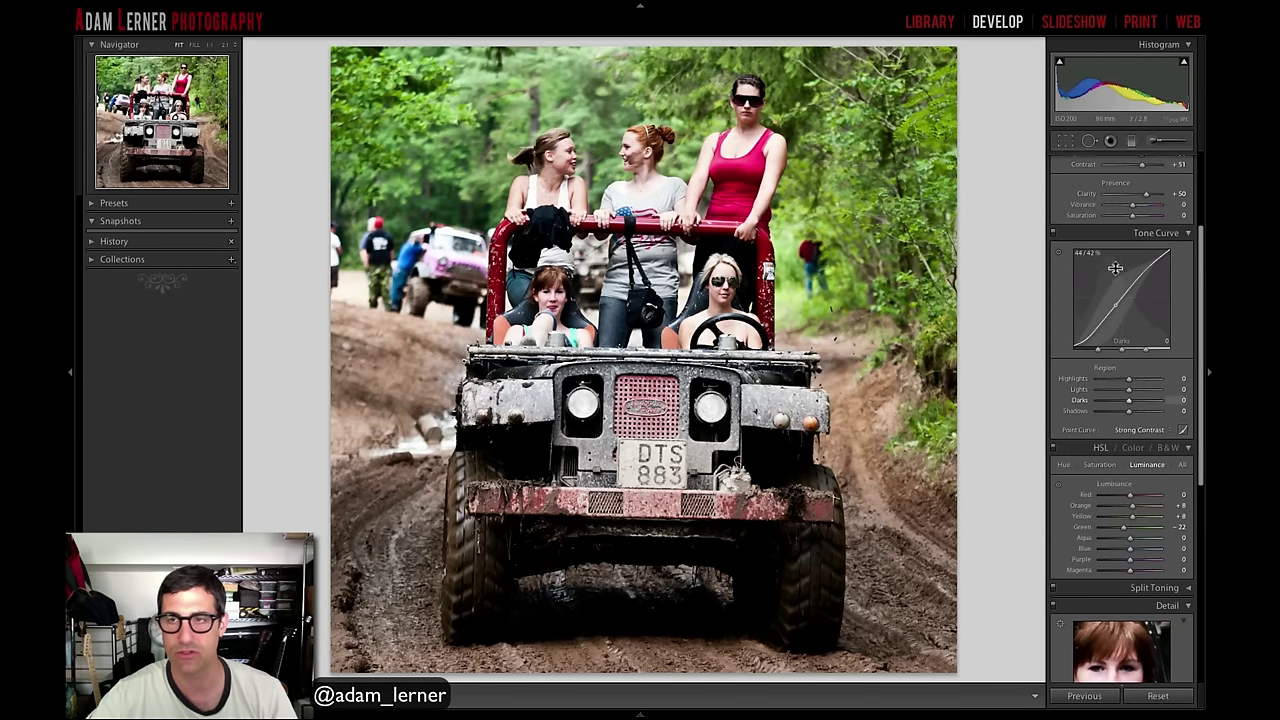
left_click(1190, 235)
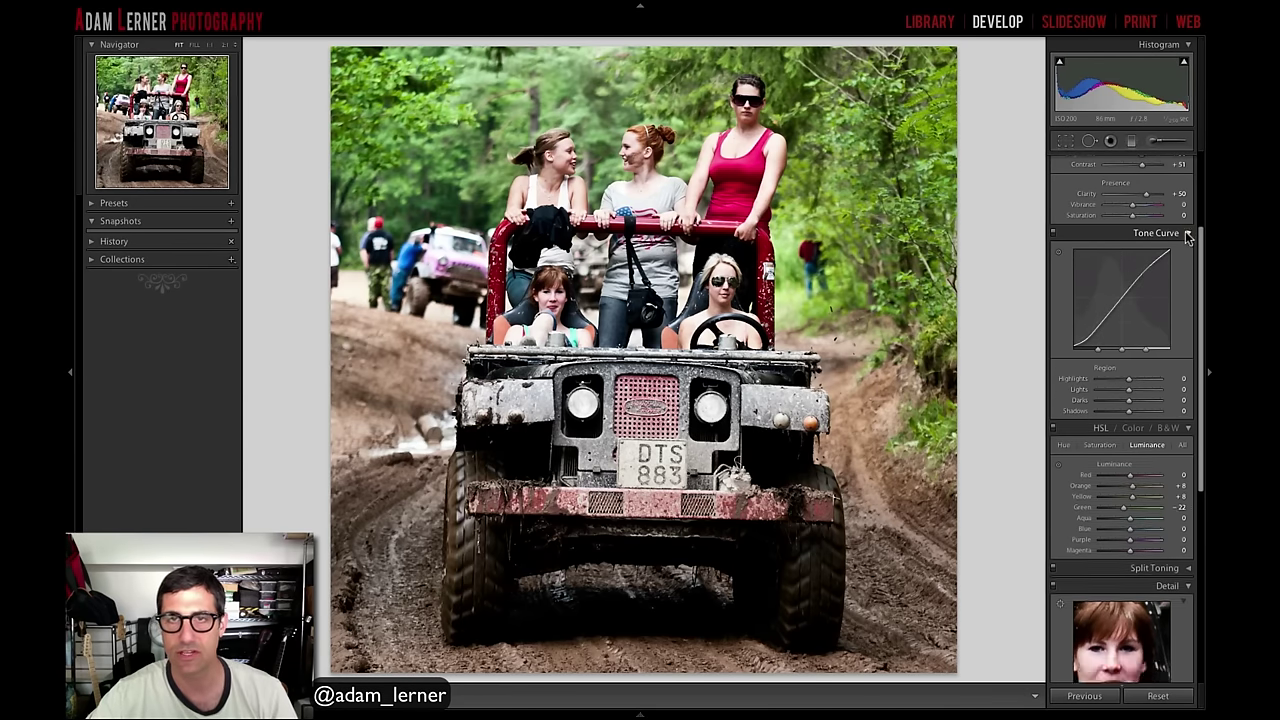
Add a dark post-crop vignette with Amount -26, Midpoint 61, Roundness -11 and Feather 75
scroll(1167, 258, "down", 2)
scroll(1167, 258, "up", 3)
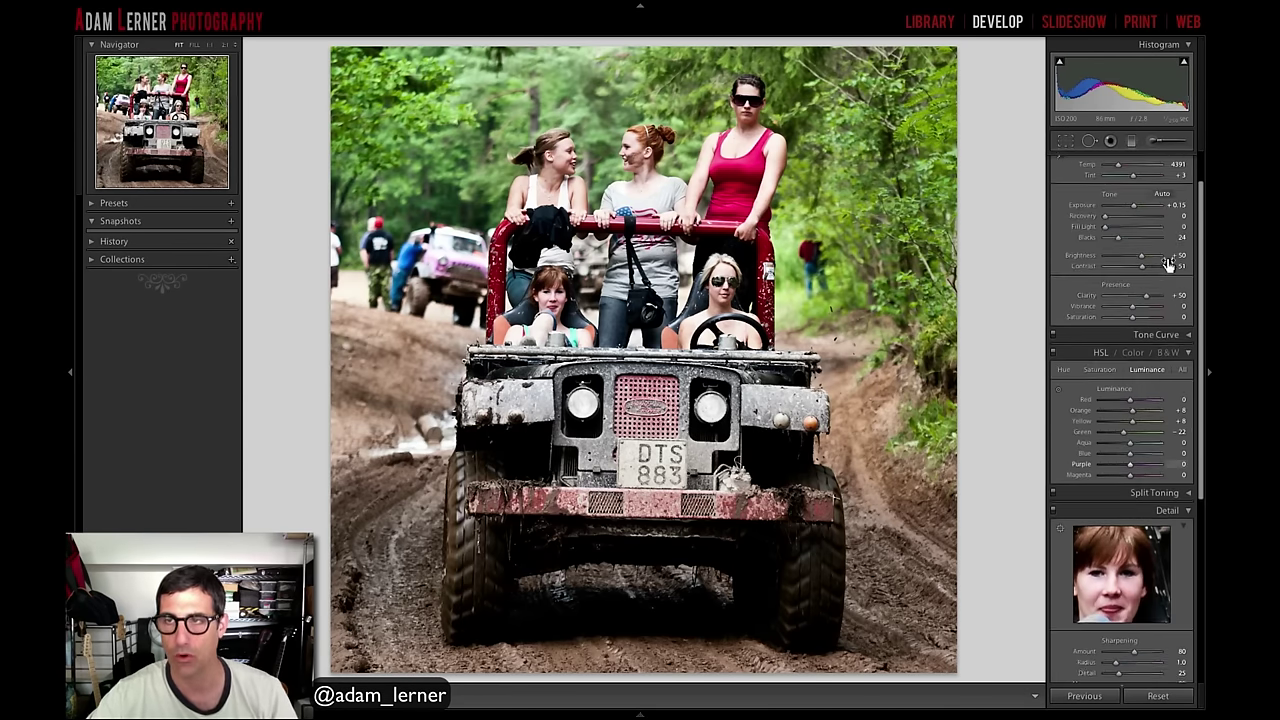
scroll(1167, 258, "down", 4)
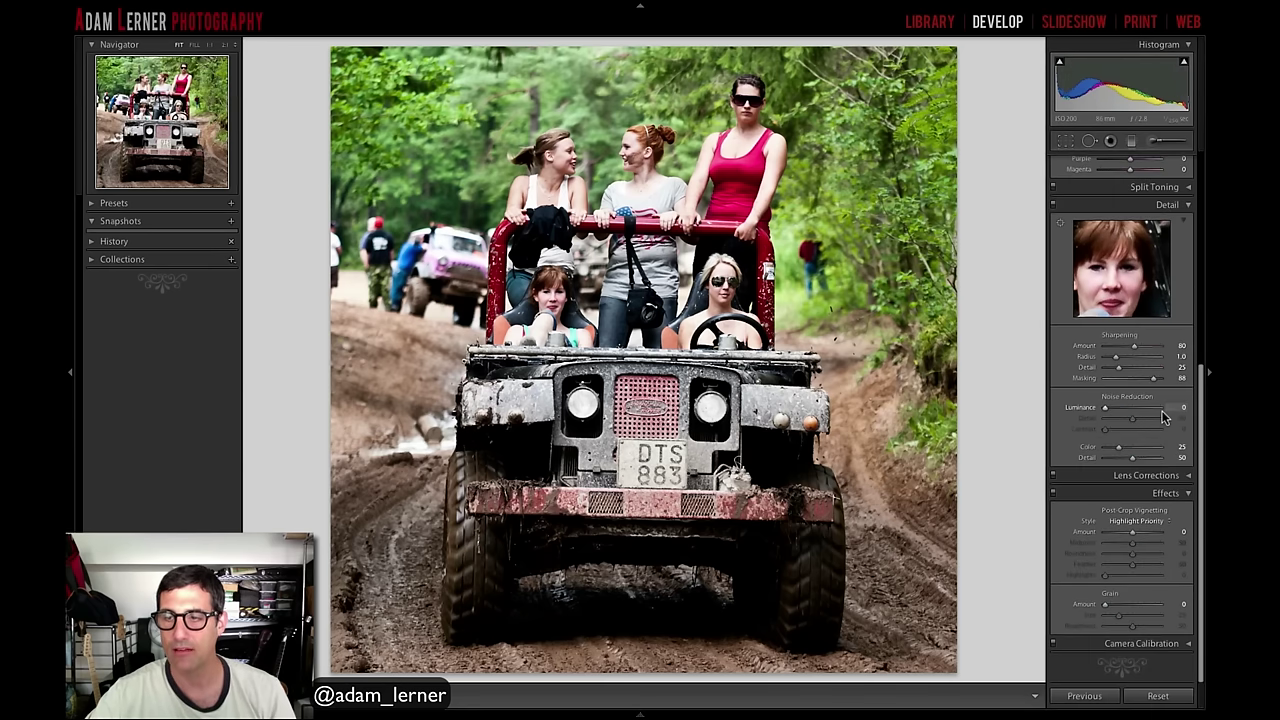
left_click_drag(1136, 542, 1127, 538)
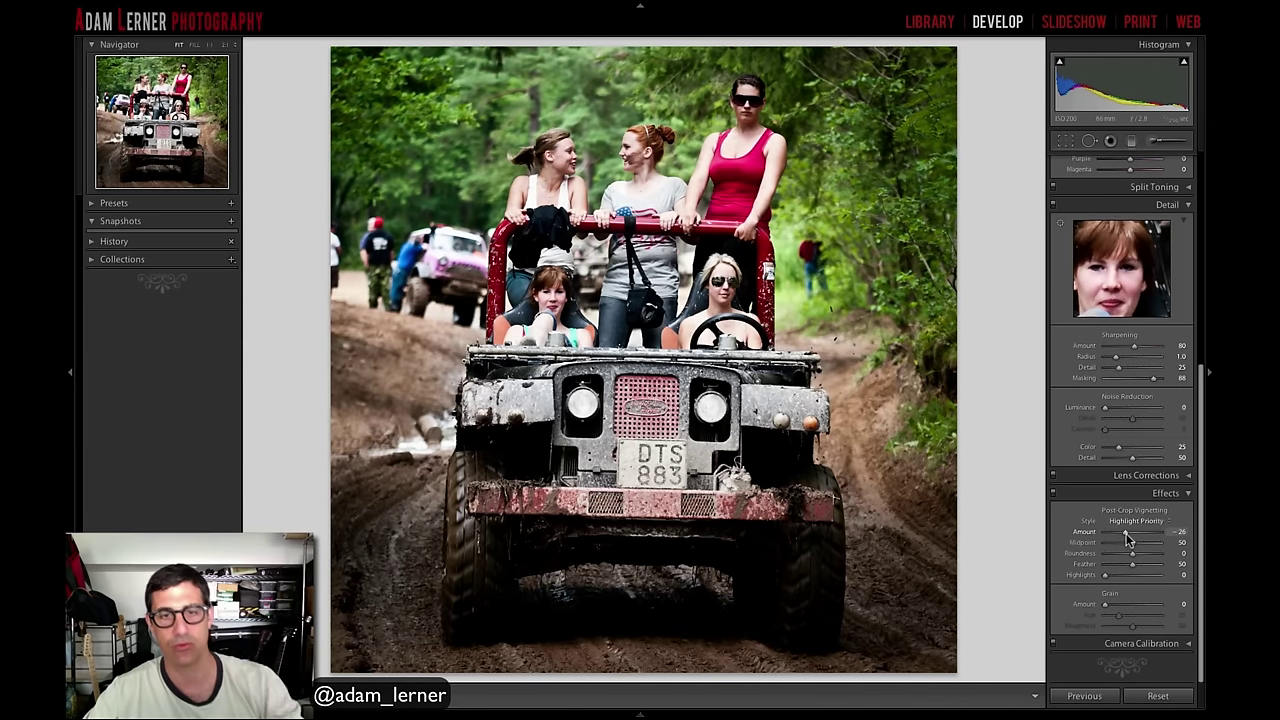
left_click_drag(1131, 543, 1147, 566)
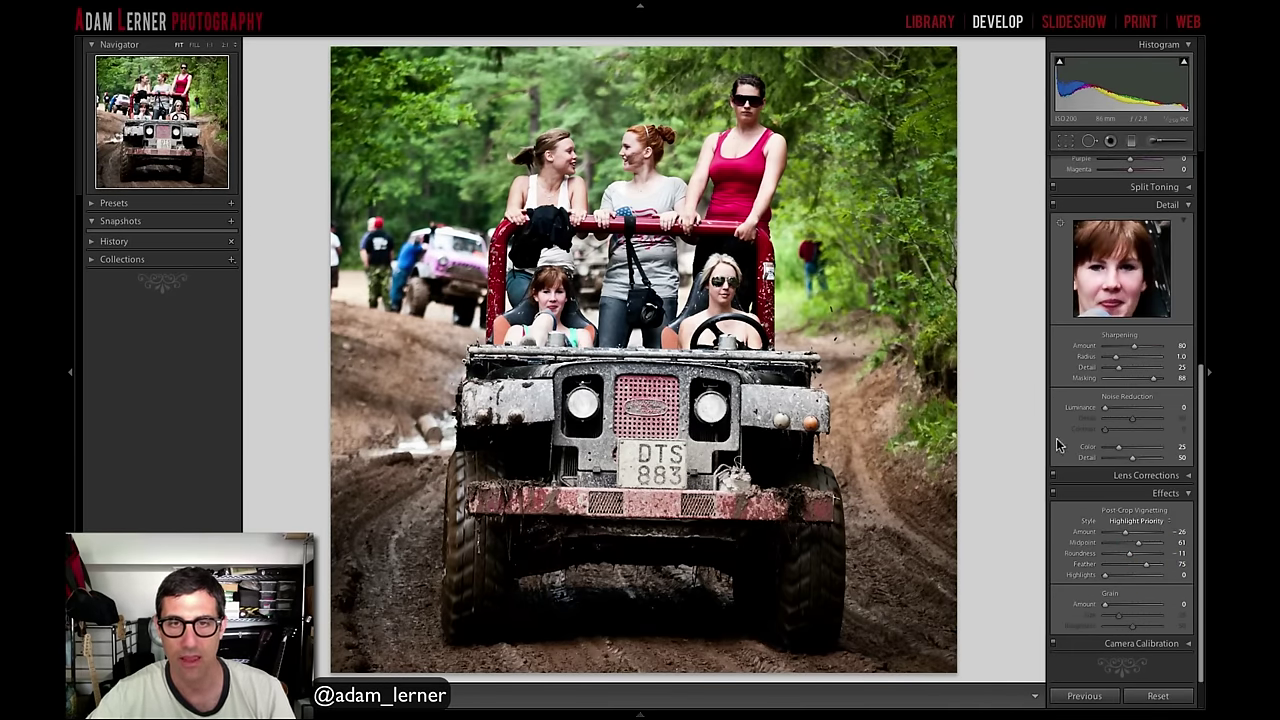
Lighten the shadows by setting Fill Light to 4
scroll(1134, 421, "up", 5)
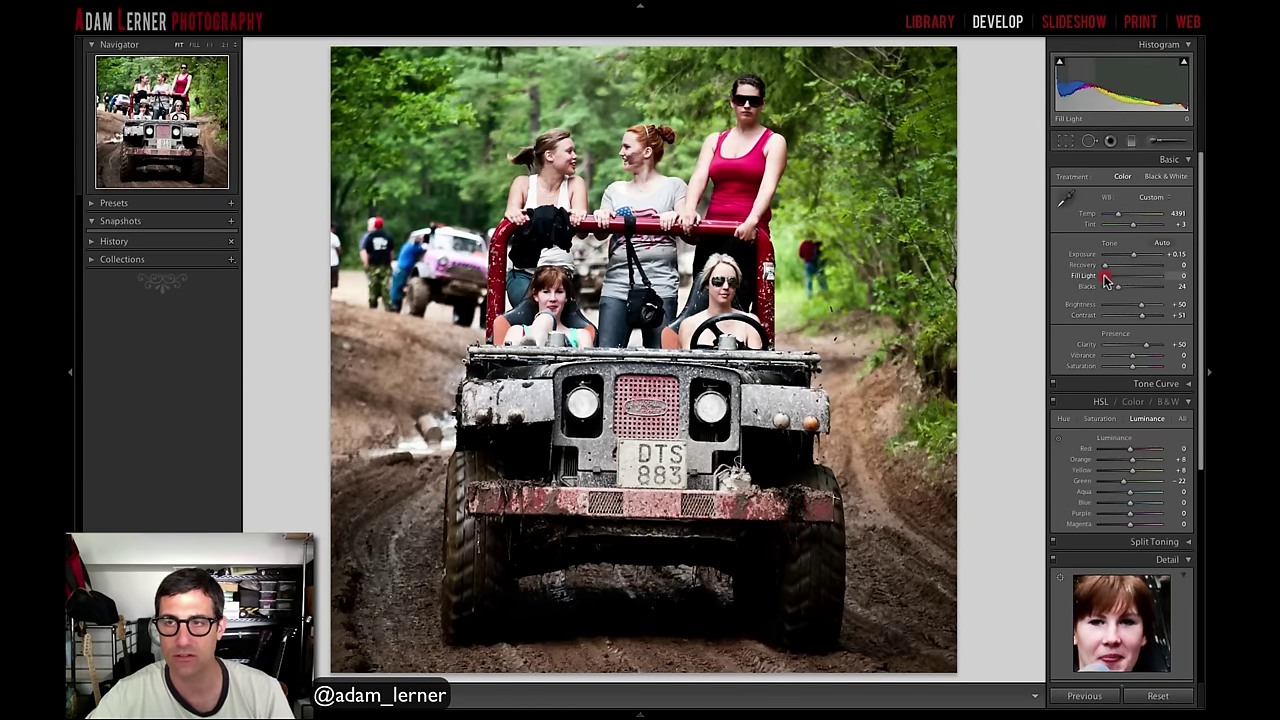
left_click_drag(1106, 282, 1108, 281)
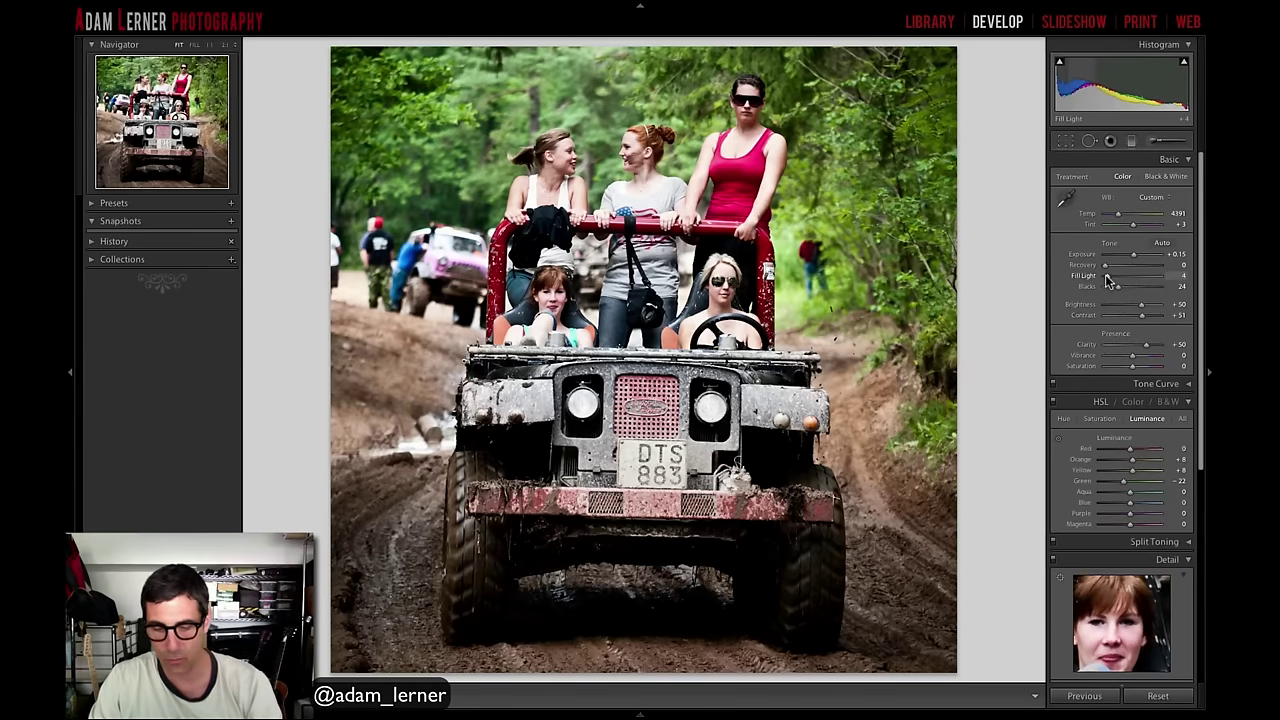
Compare the color edit with the original photo and save it as a snapshot named 1
key("backslash")
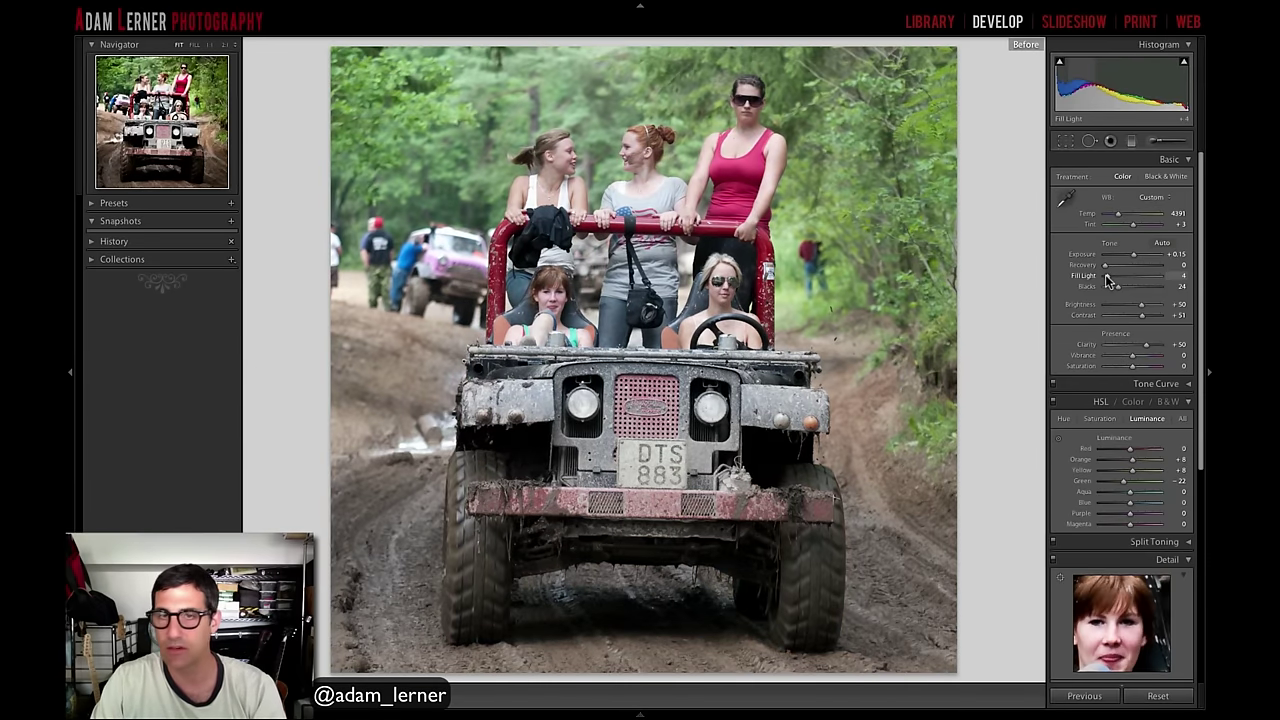
key("backslash")
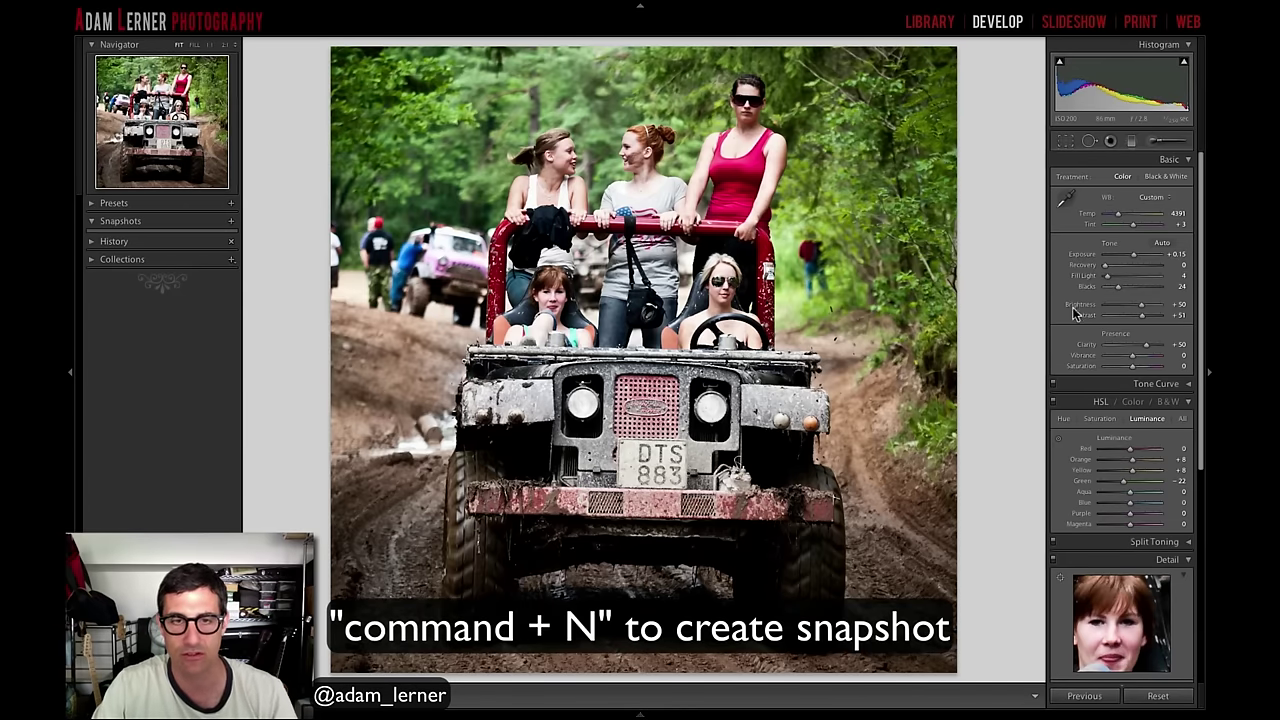
key("super+n")
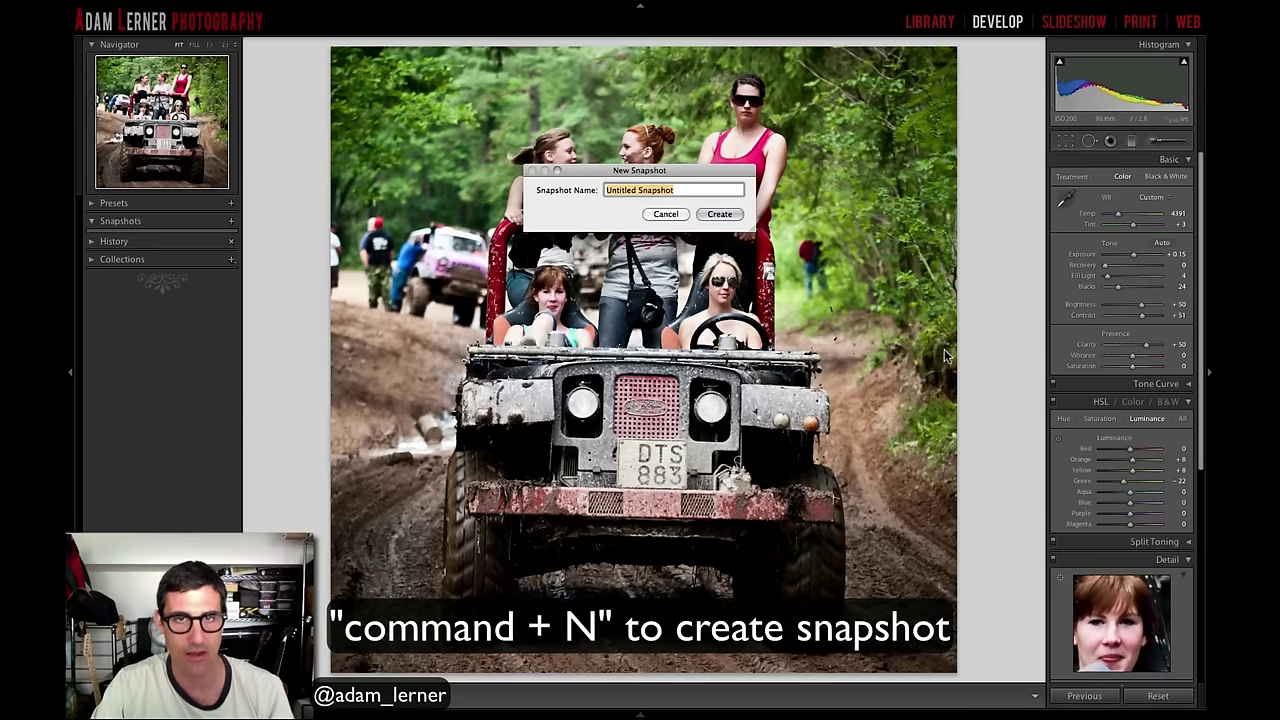
type("1")
key("Return")
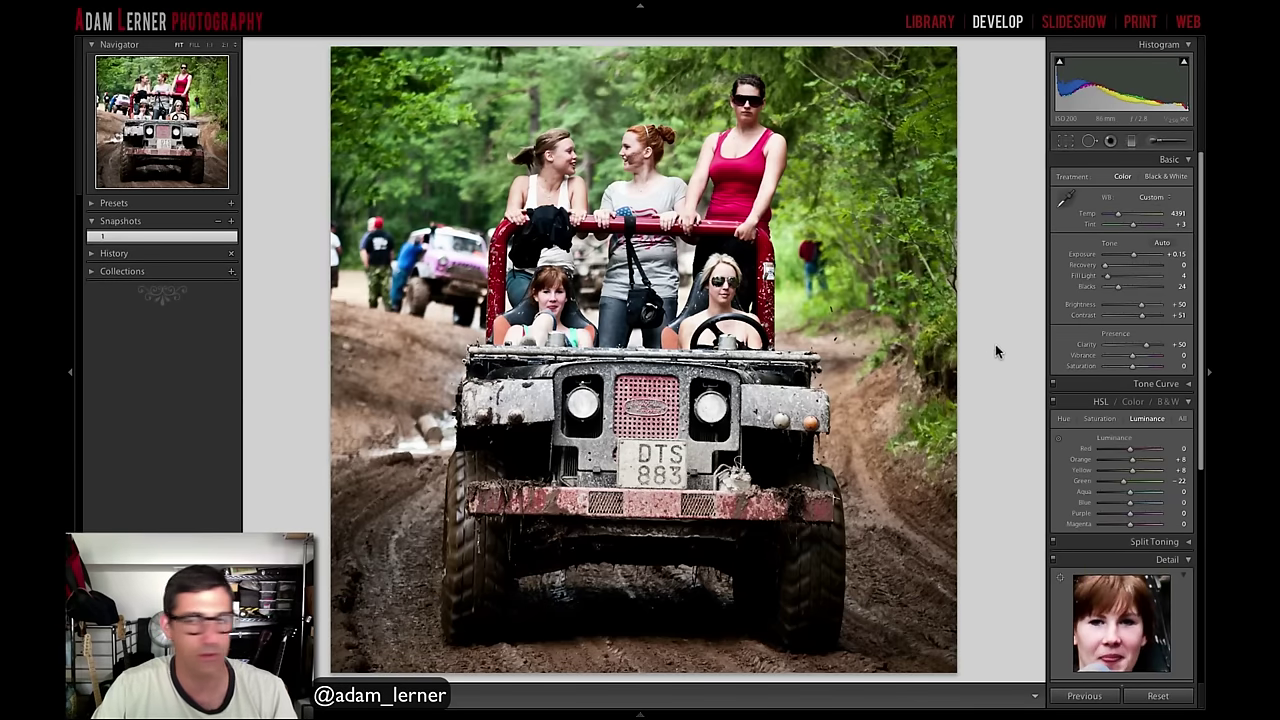
Convert the photo to black and white and compare it with the Black & White Mix turned off and on
scroll(1115, 320, "down", 2)
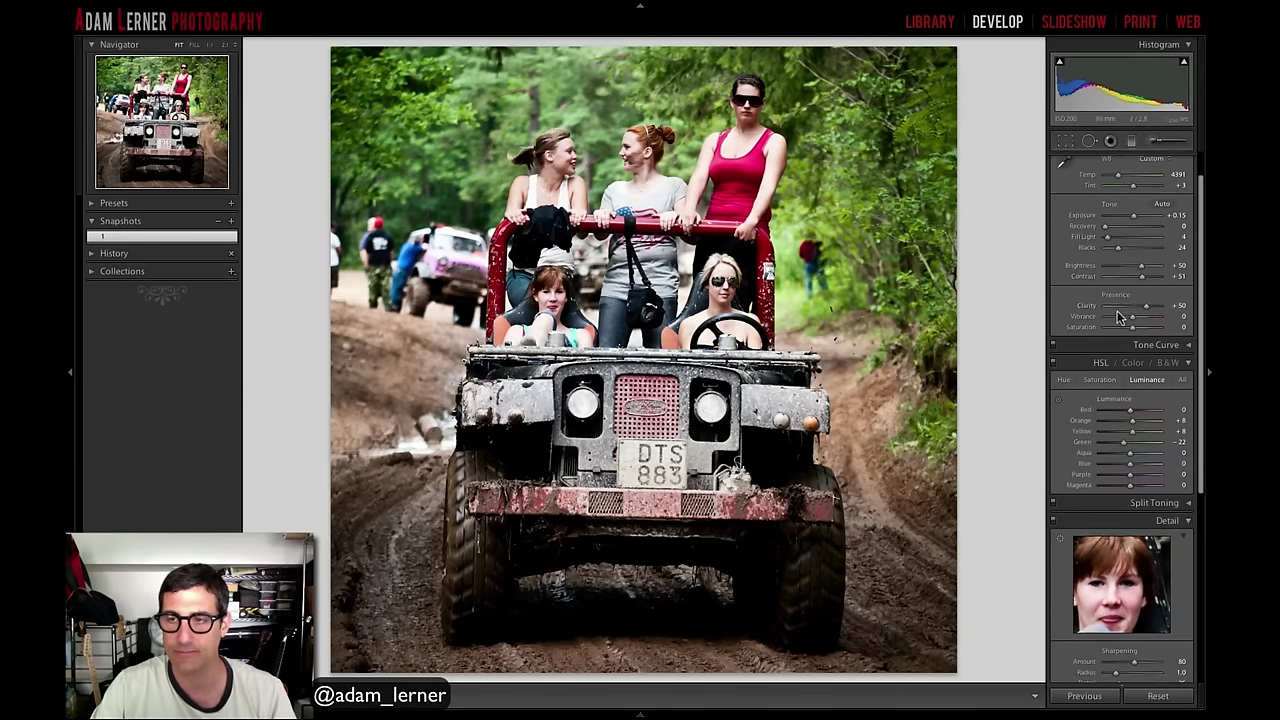
scroll(1120, 316, "up", 2)
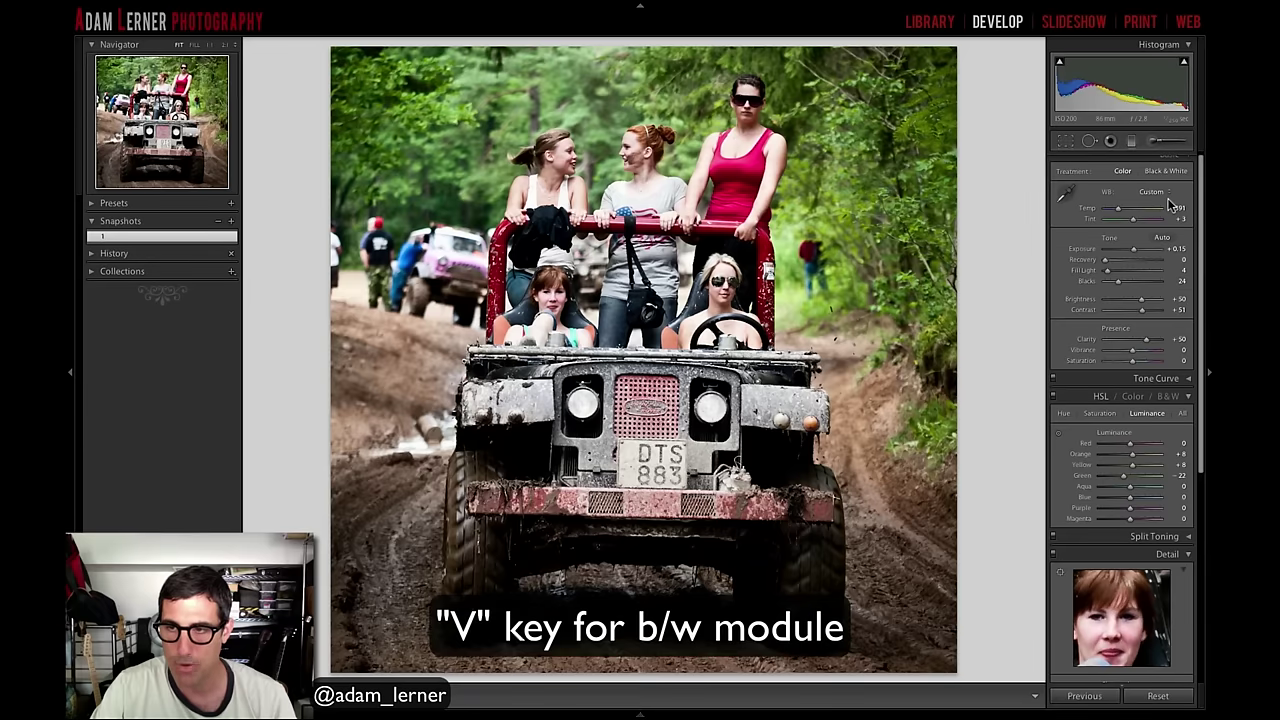
key("v")
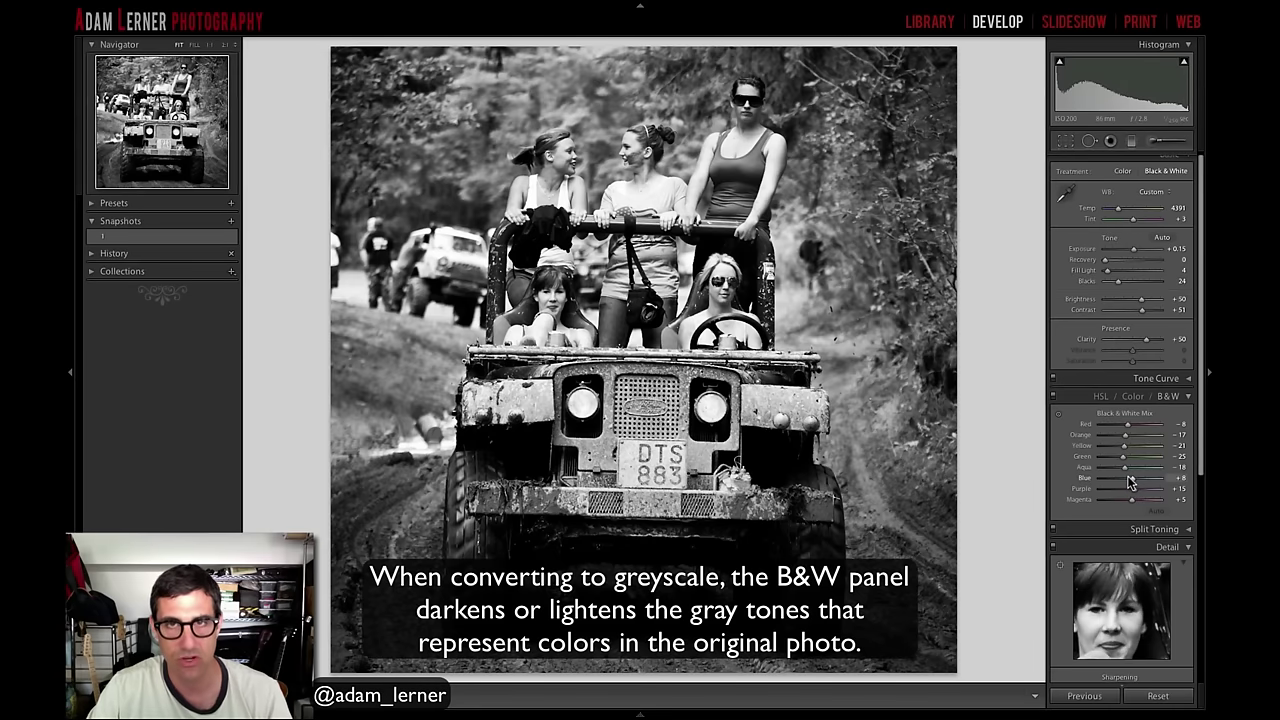
left_click(1053, 398)
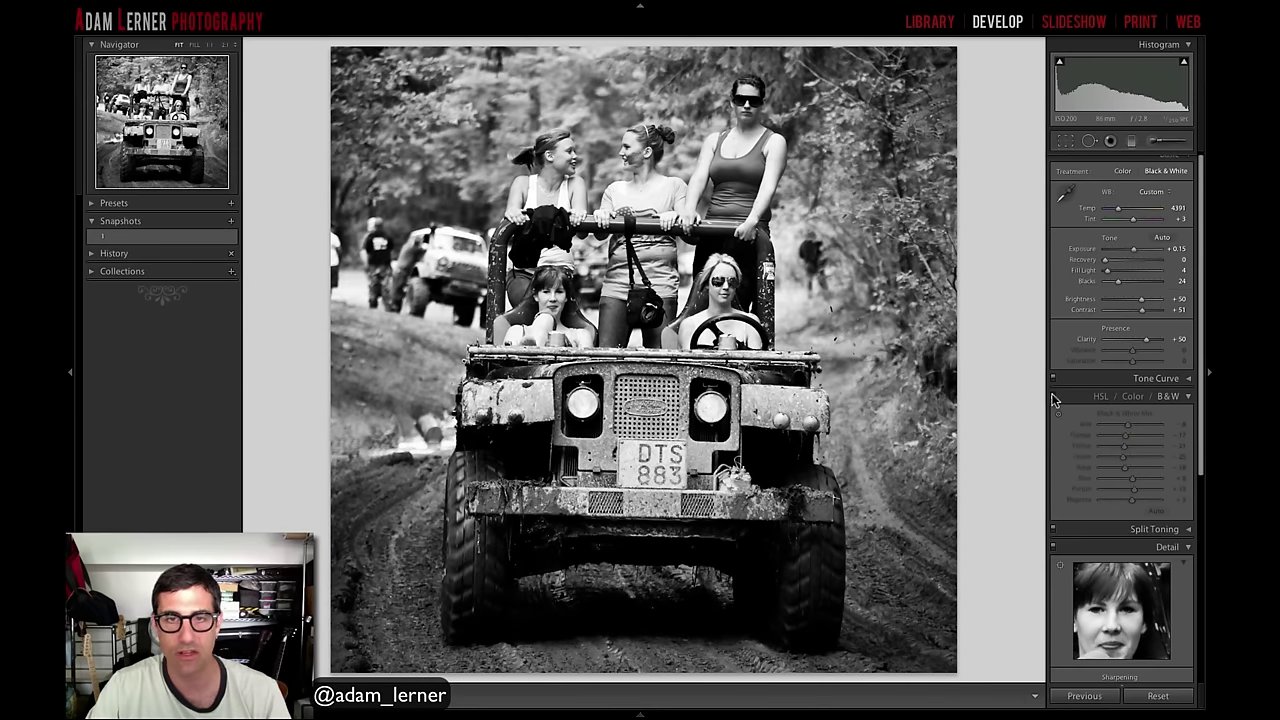
left_click(1053, 398)
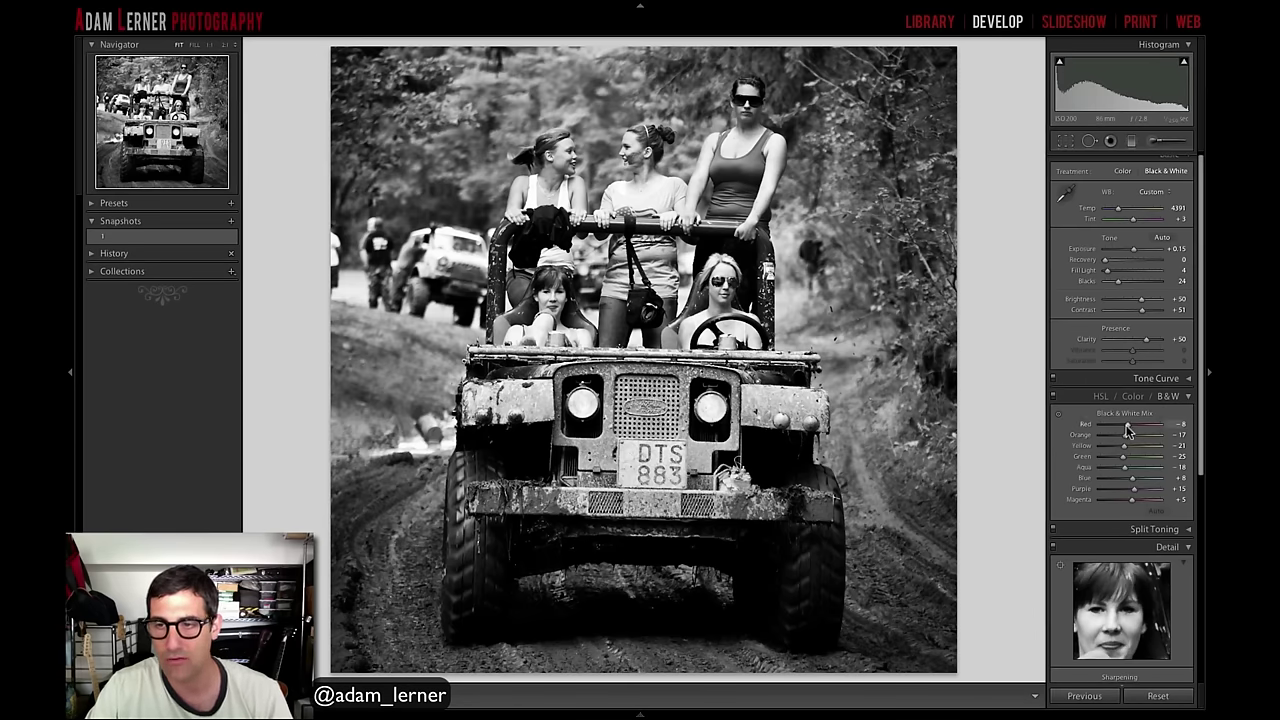
Try the Red level of the Black & White Mix at -100, +100 and +18, and undo these changes
left_click_drag(1128, 430, 1098, 428)
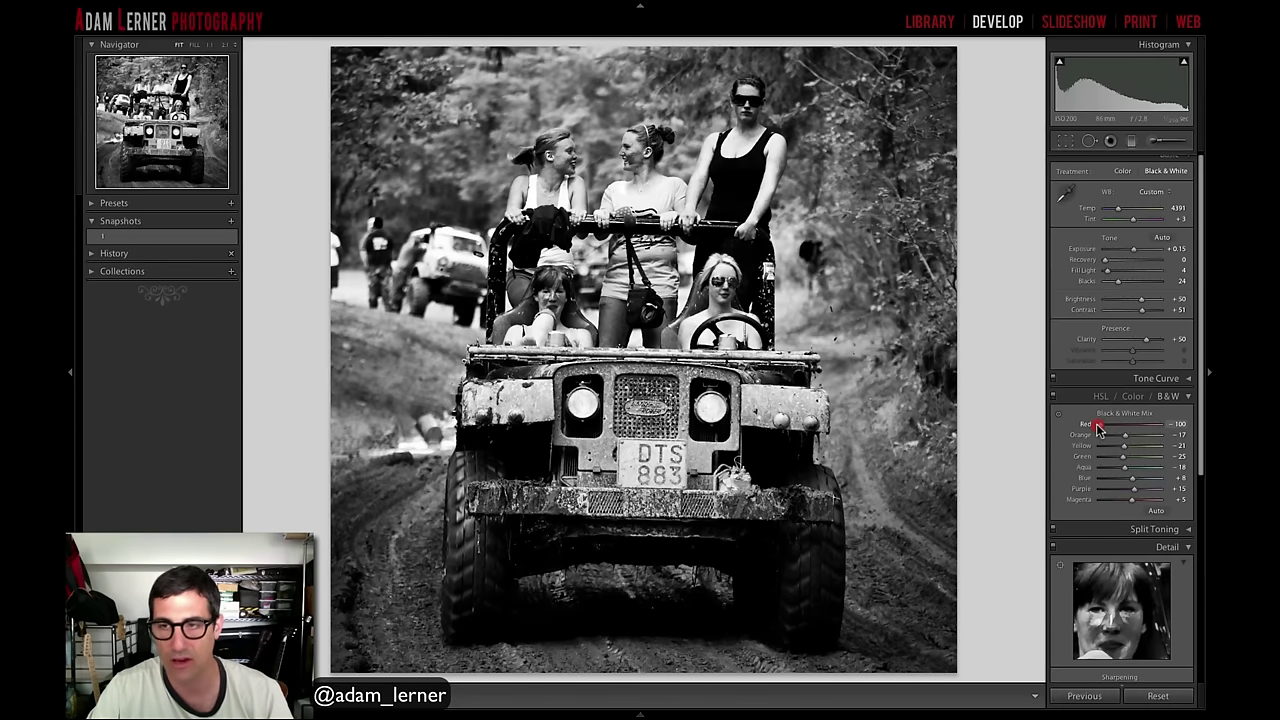
left_click_drag(1098, 428, 1169, 416)
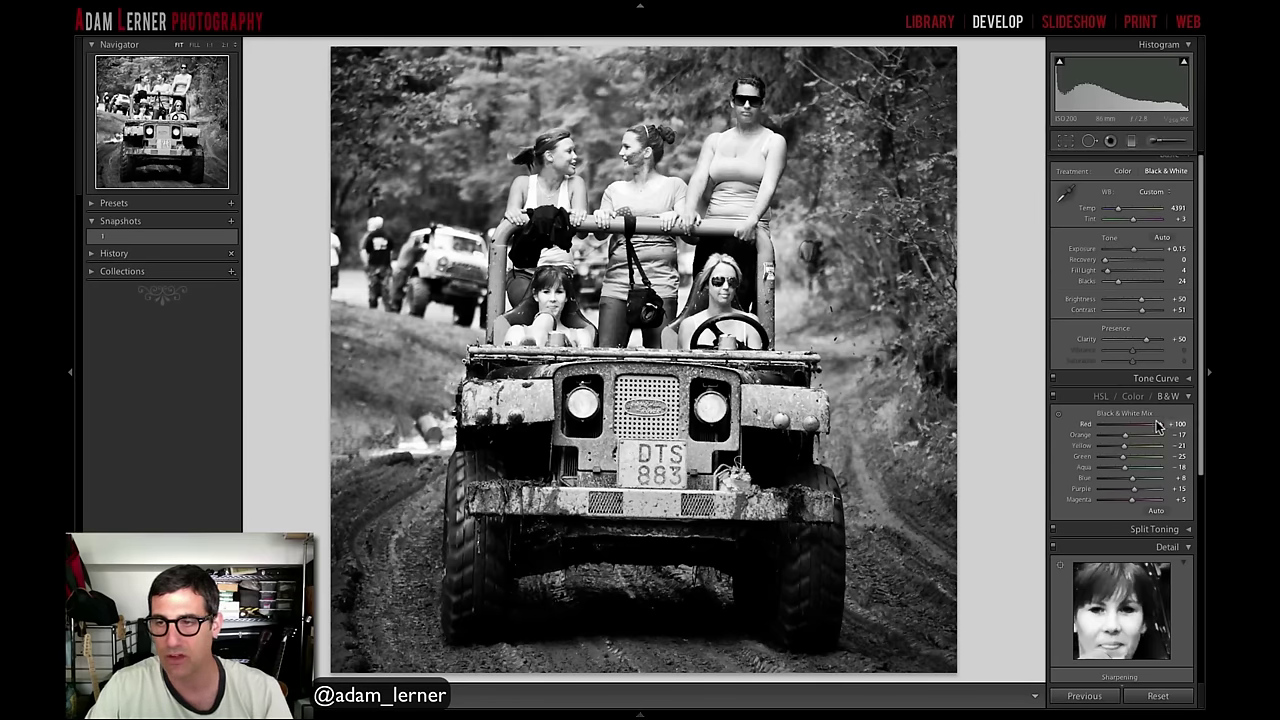
left_click_drag(1161, 427, 1136, 430)
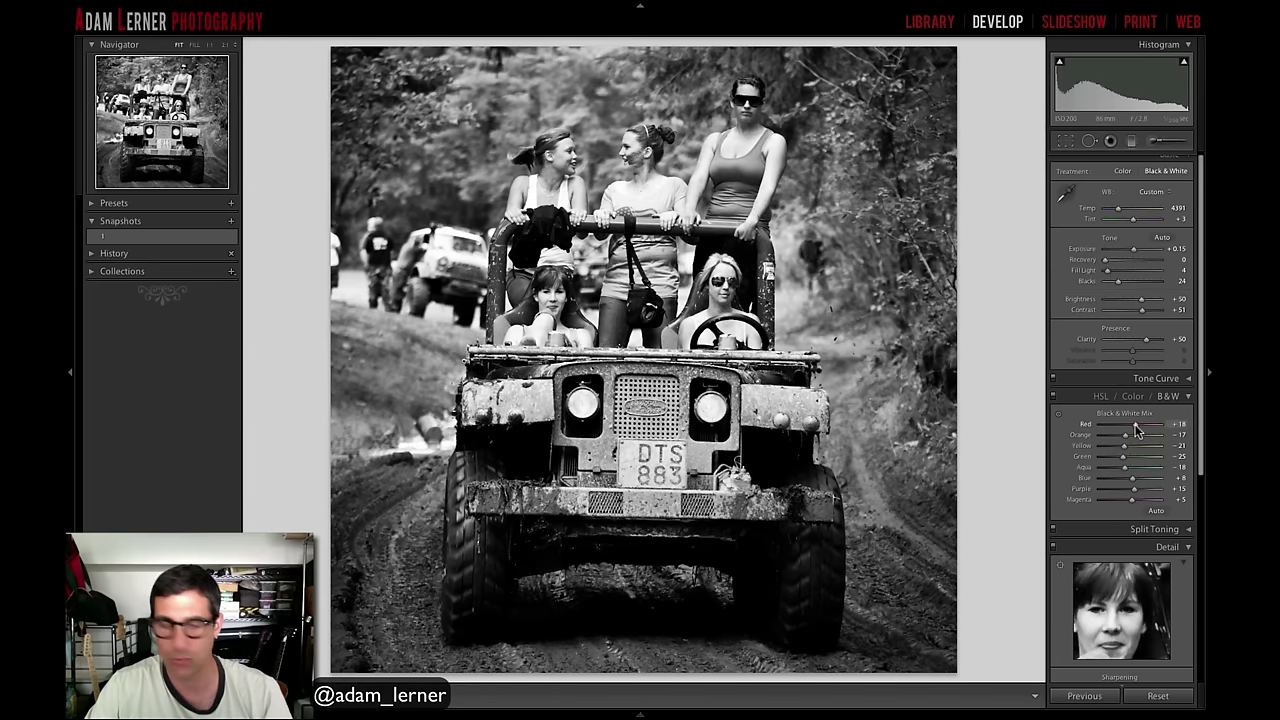
key("ctrl+z")
key("ctrl+z")
key("ctrl+z")
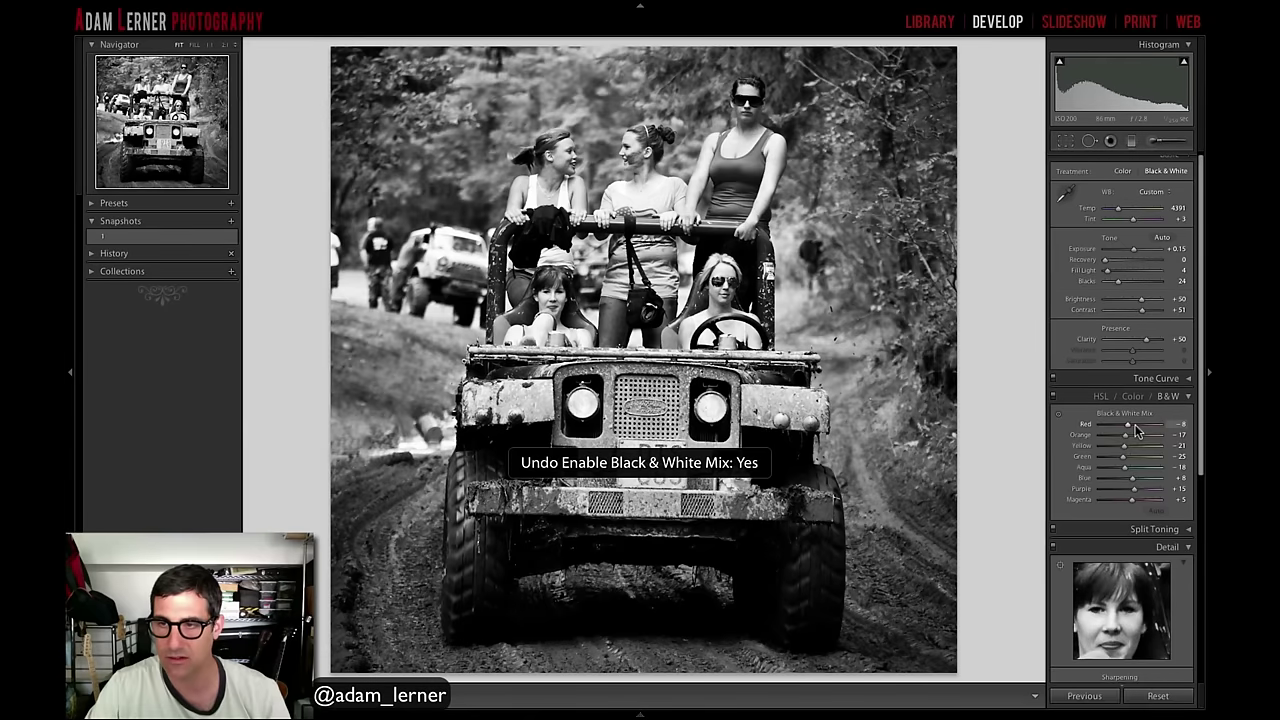
left_click(1158, 420)
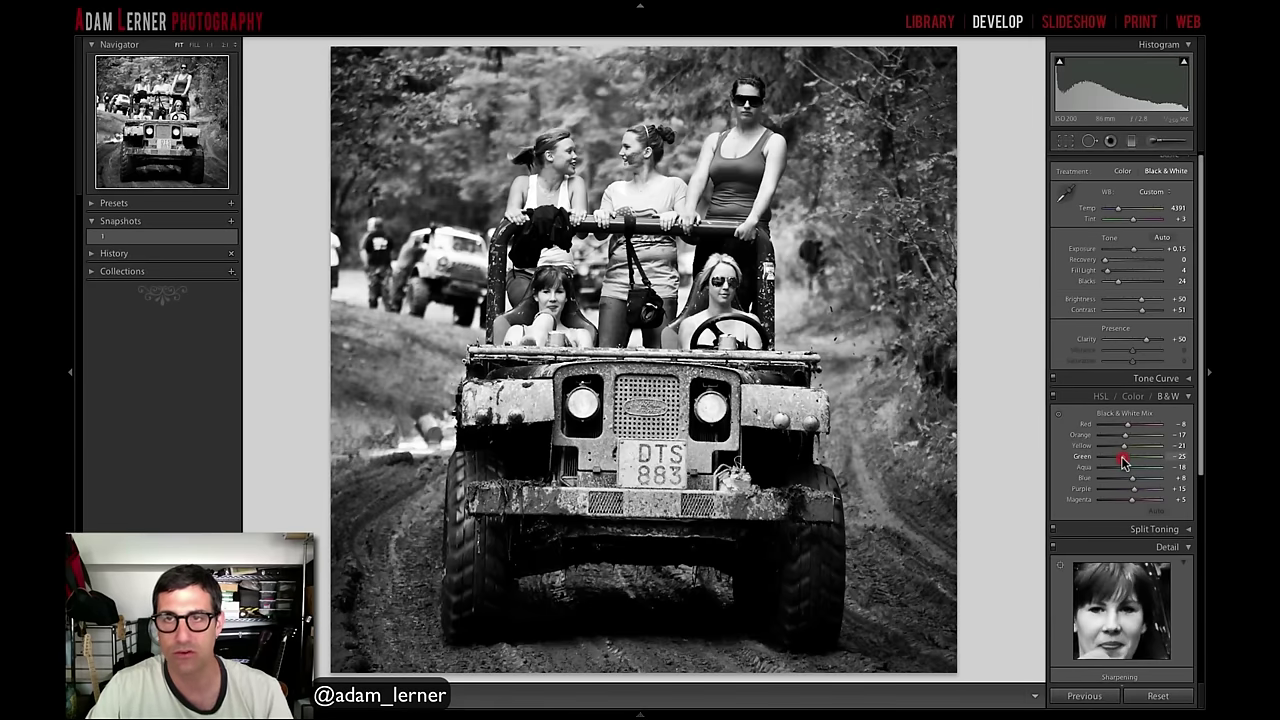
Try the Green level of the Black & White Mix at +100 and -100, and undo both changes
left_click_drag(1122, 461, 1206, 434)
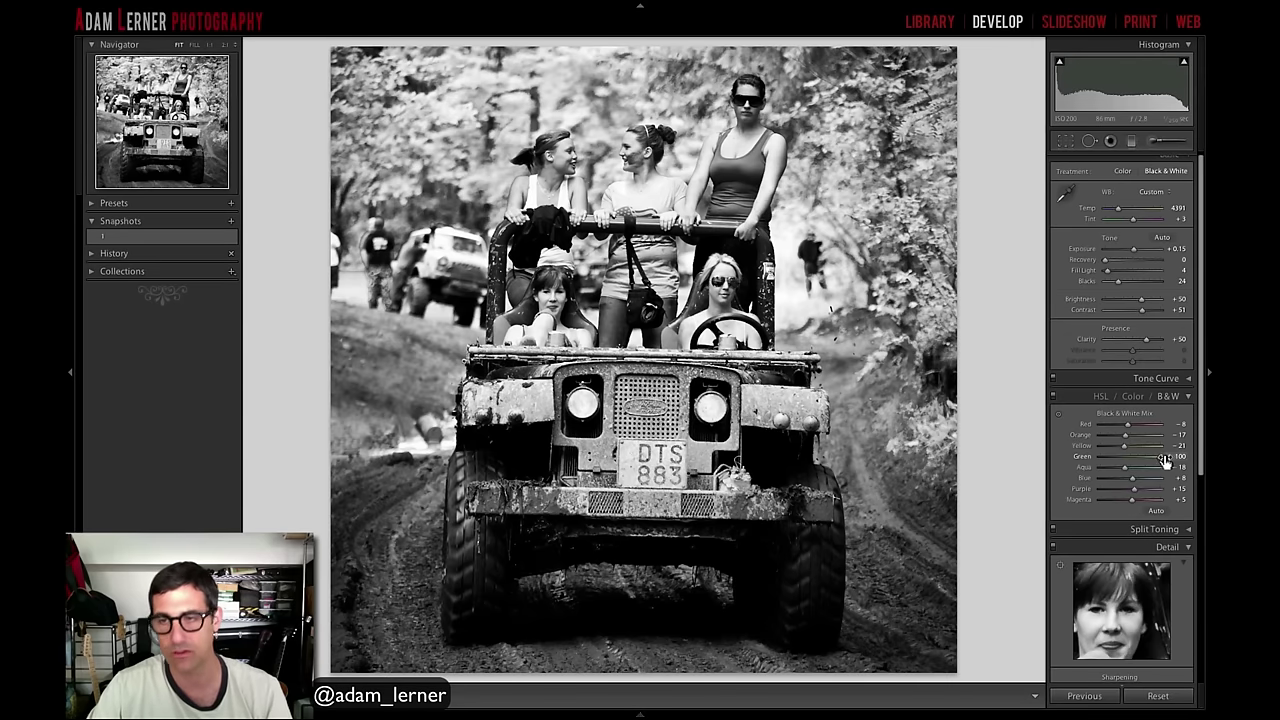
left_click_drag(1163, 462, 890, 462)
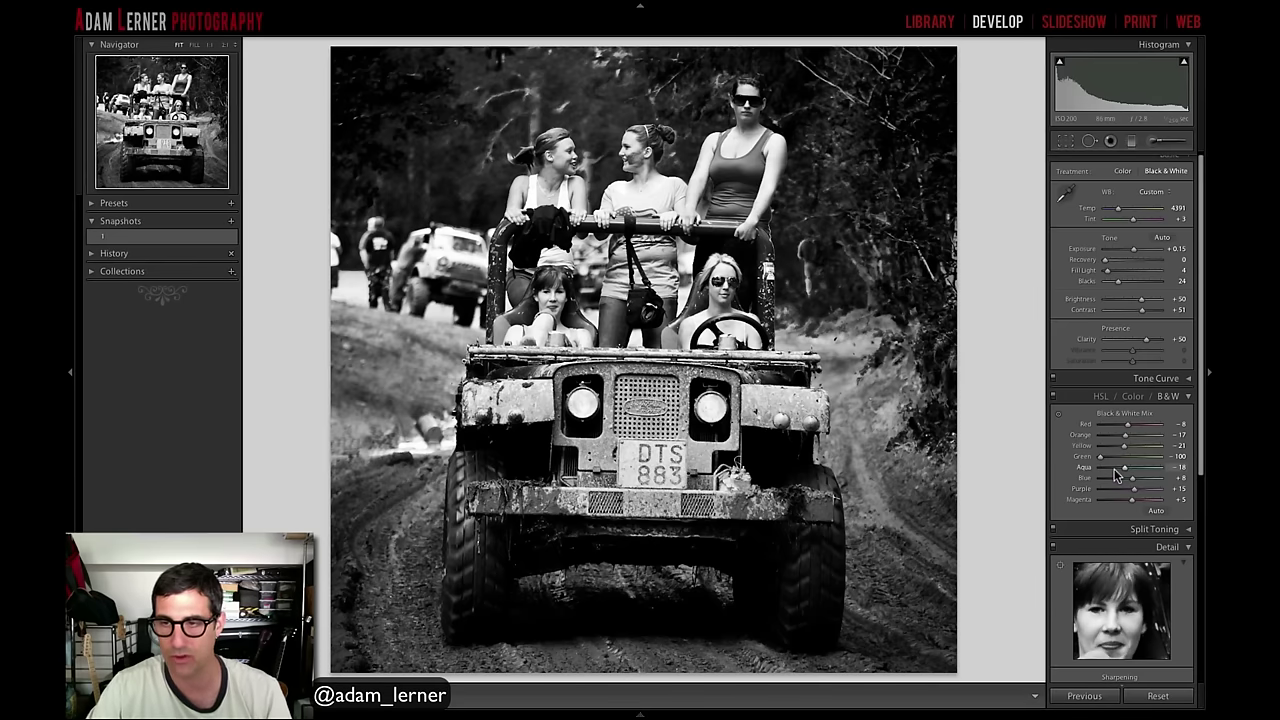
key("ctrl+z")
key("ctrl+z")
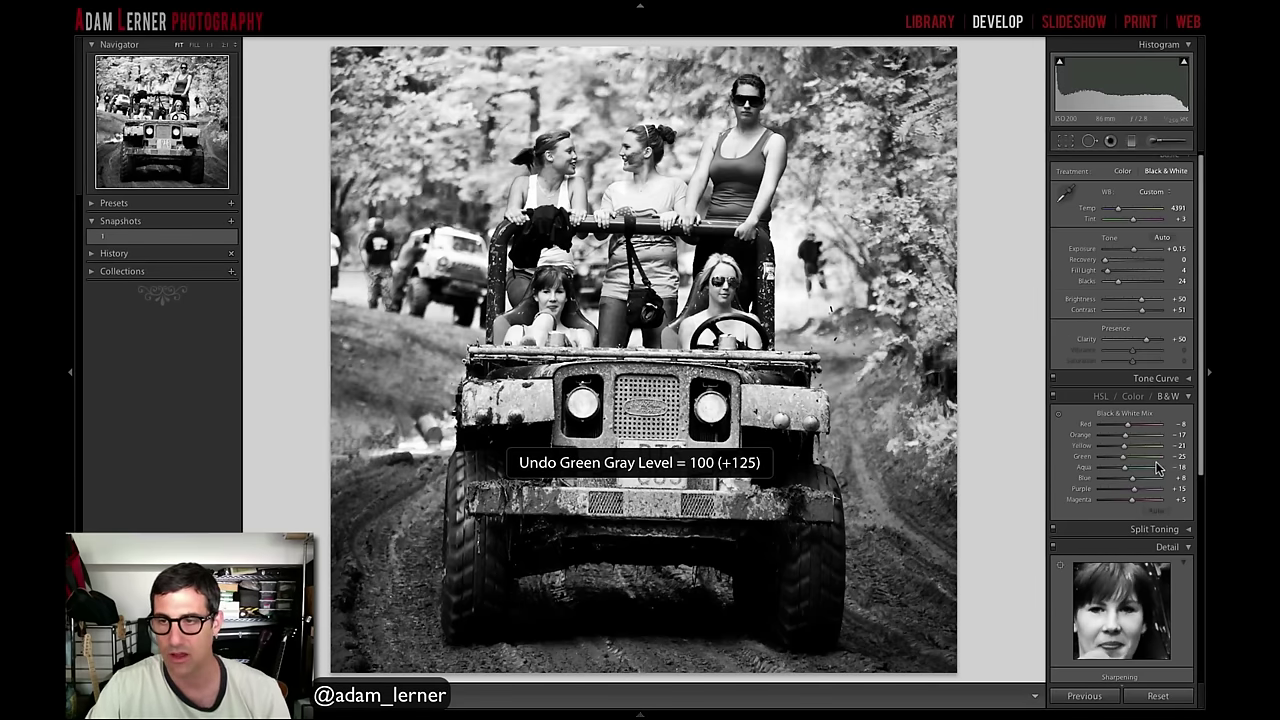
Set the Green mix level to -32, and adjust the tones with Contrast +79 and Fill Light 14
left_click_drag(1123, 460, 1118, 462)
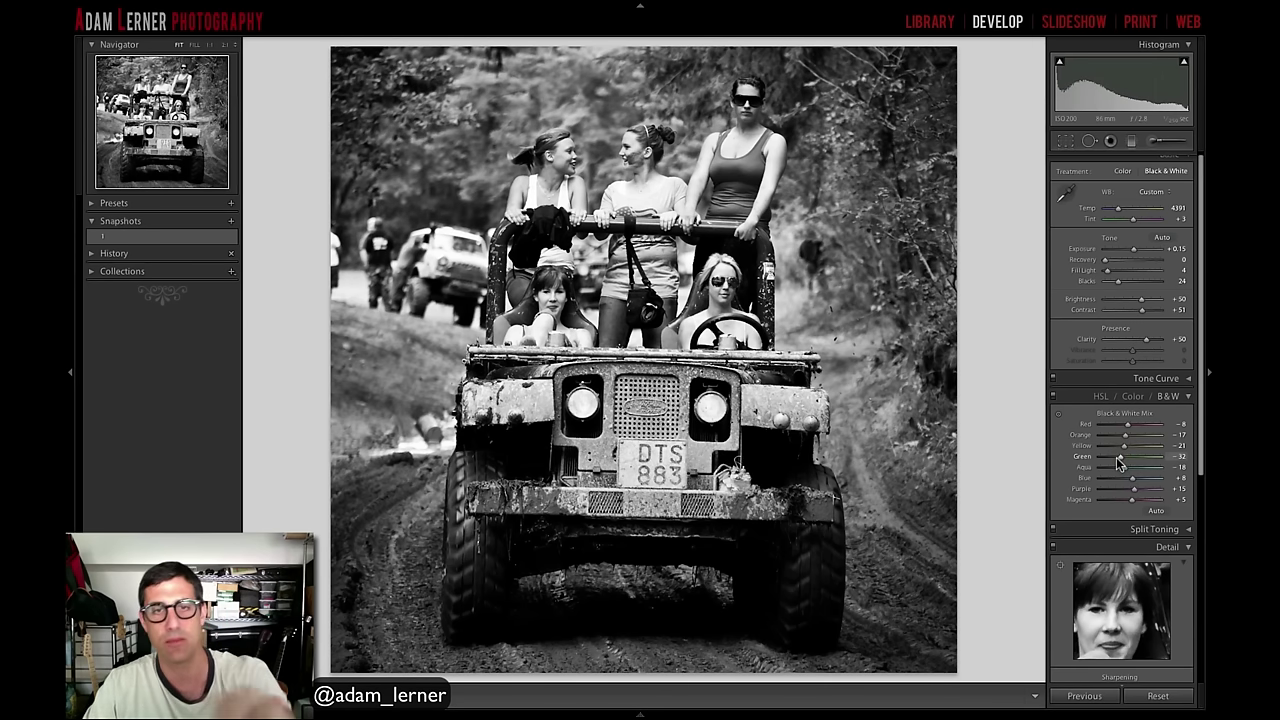
scroll(1118, 462, "up", 1)
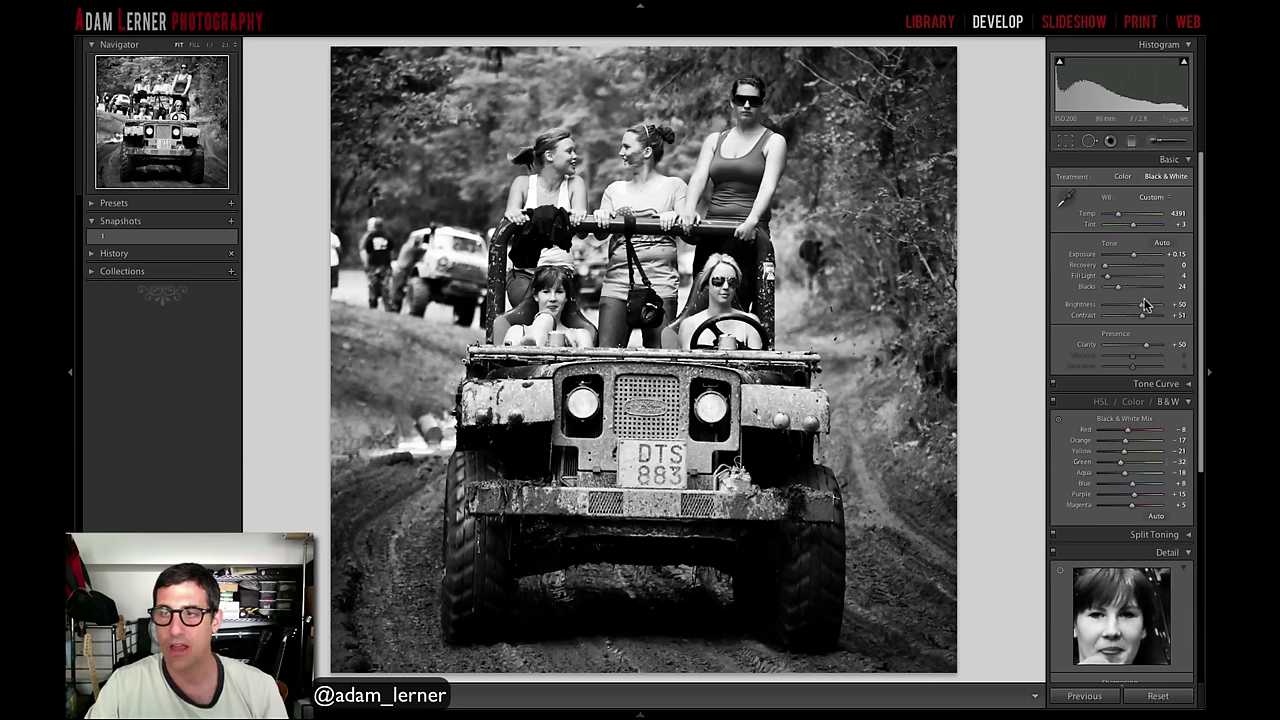
left_click_drag(1145, 320, 1155, 320)
left_click_drag(1108, 277, 1113, 280)
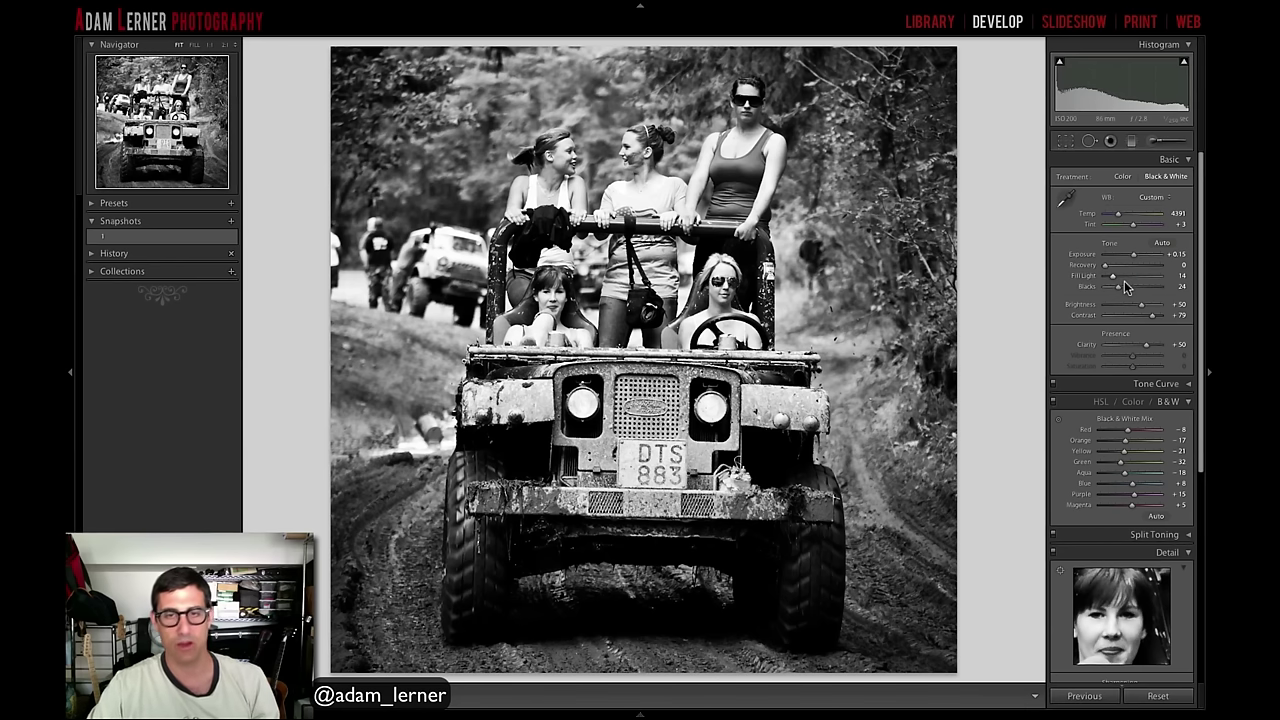
key("shift")
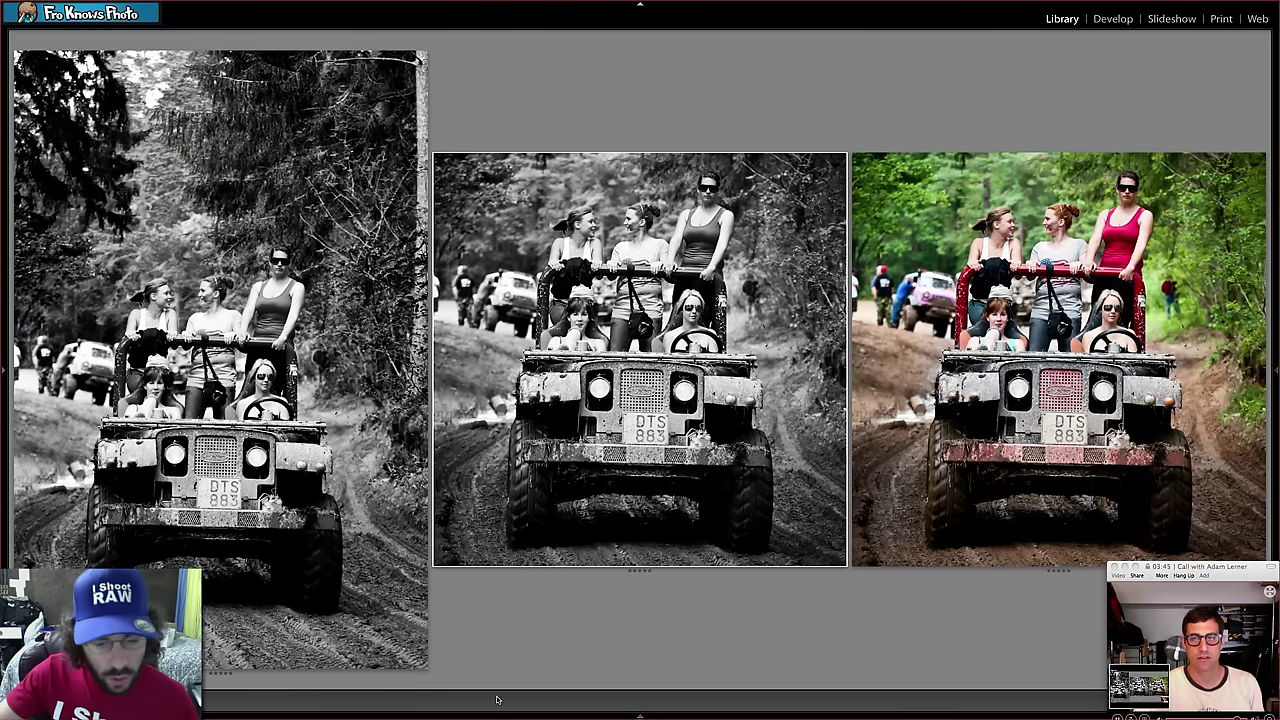
Leave full screen to set the Skype status to Do Not Disturb, and return Lightroom to full screen
mouse_move(375, 715)
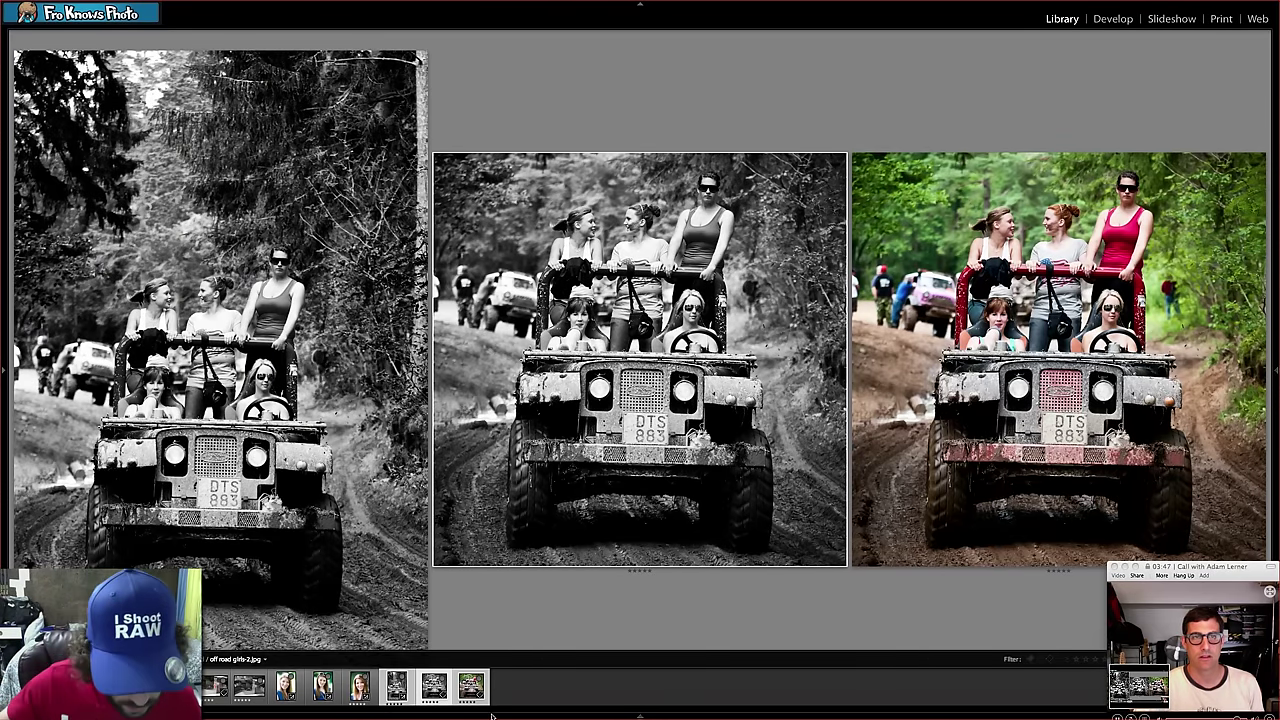
key("f")
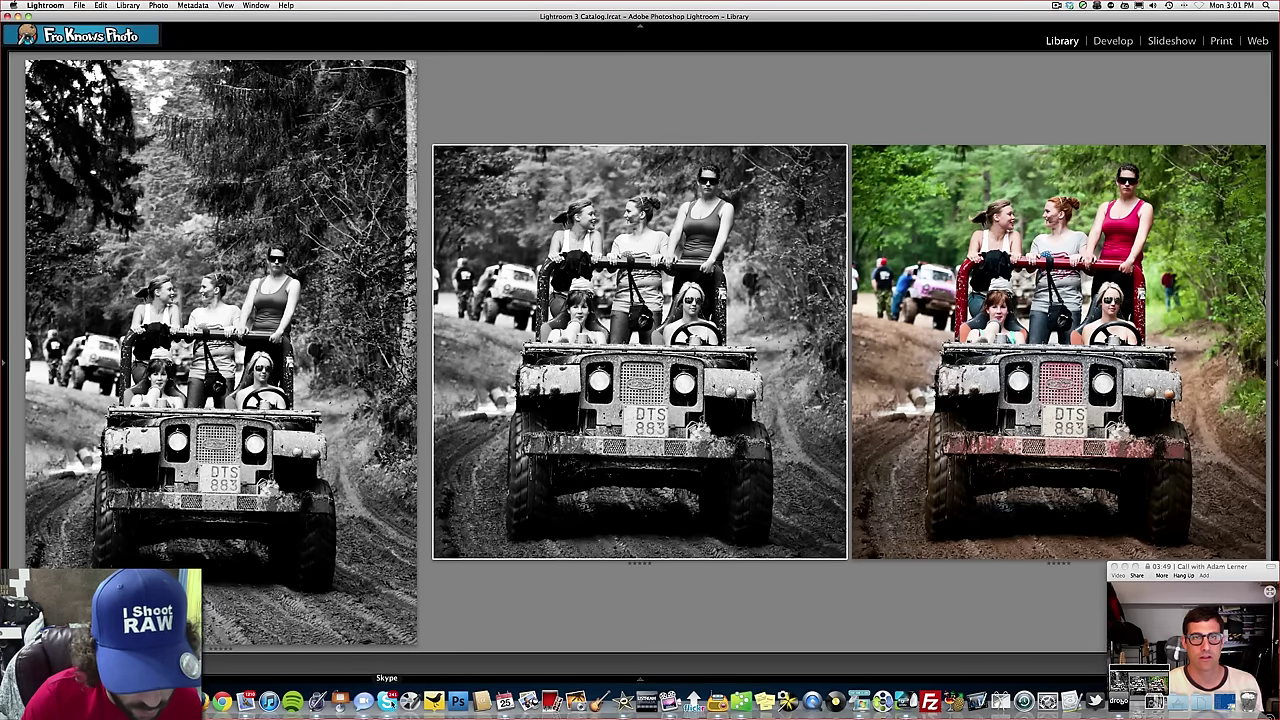
right_click(390, 702)
mouse_move(409, 652)
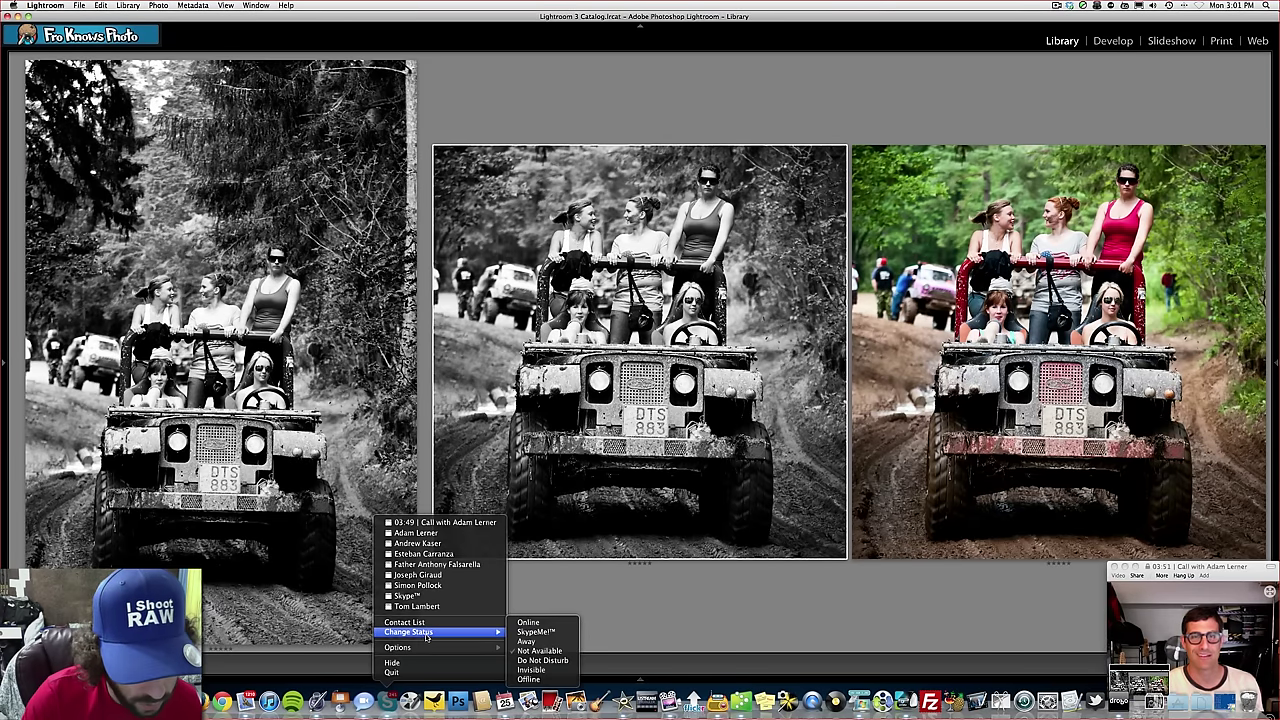
left_click(543, 660)
key("f")
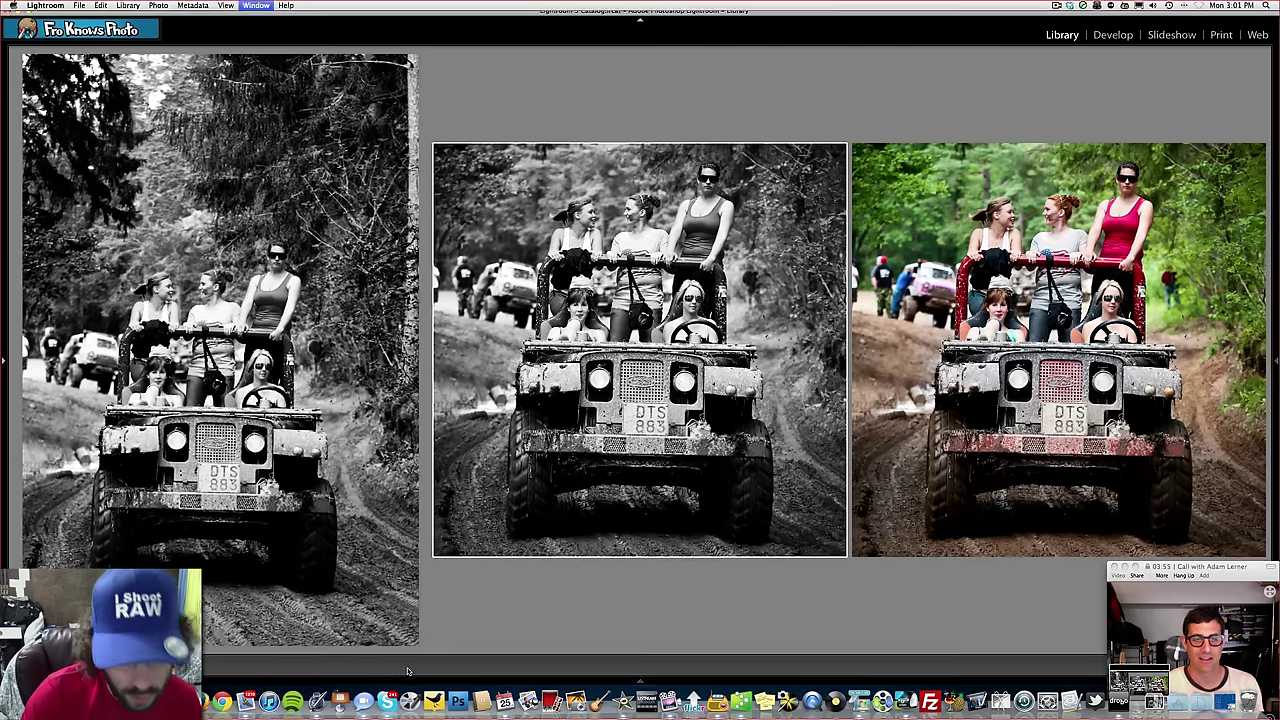
key("f")
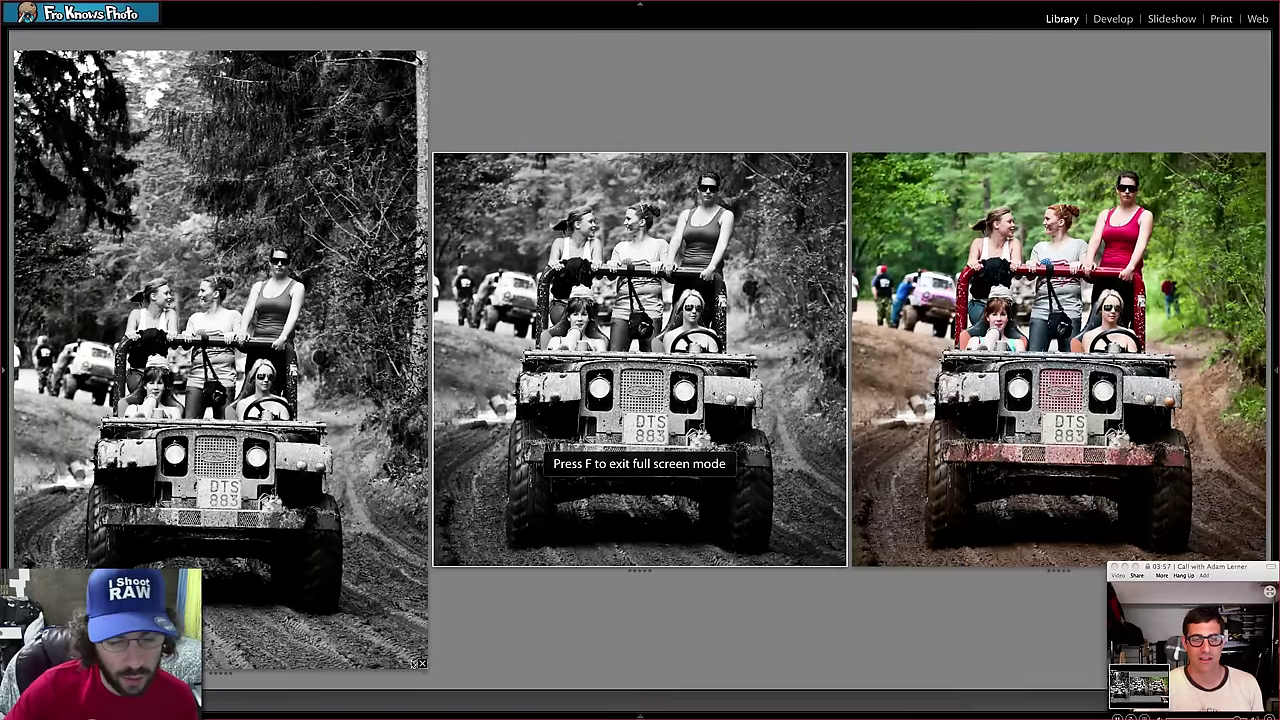